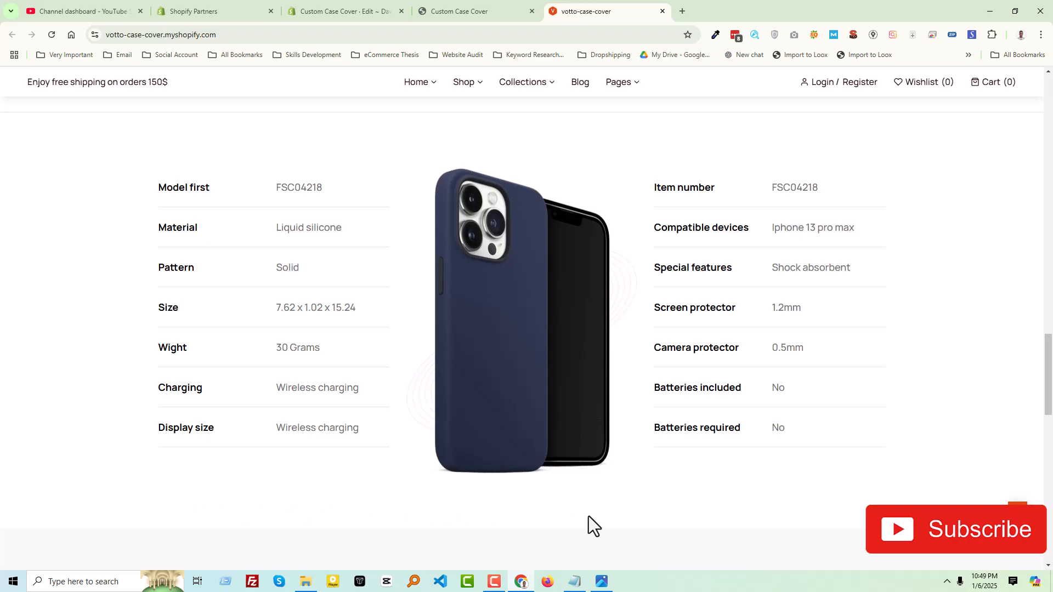
pyautogui.click(602, 581)
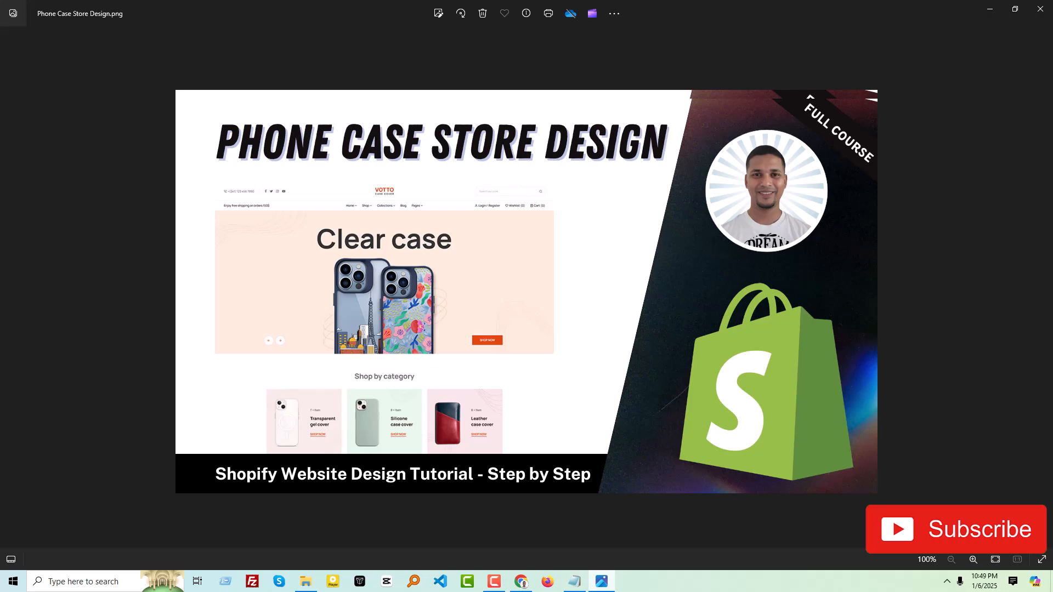
pyautogui.click(990, 8)
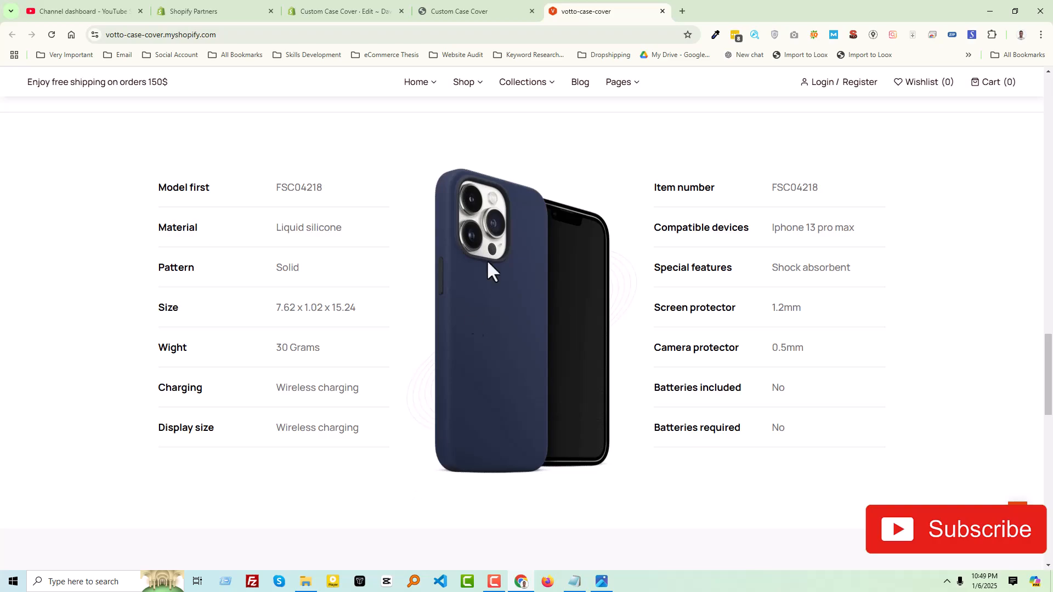
# Compare the product specifications section on the Custom Case Cover storefront with the same section on the votto-case-cover reference store
pyautogui.click(450, 8)
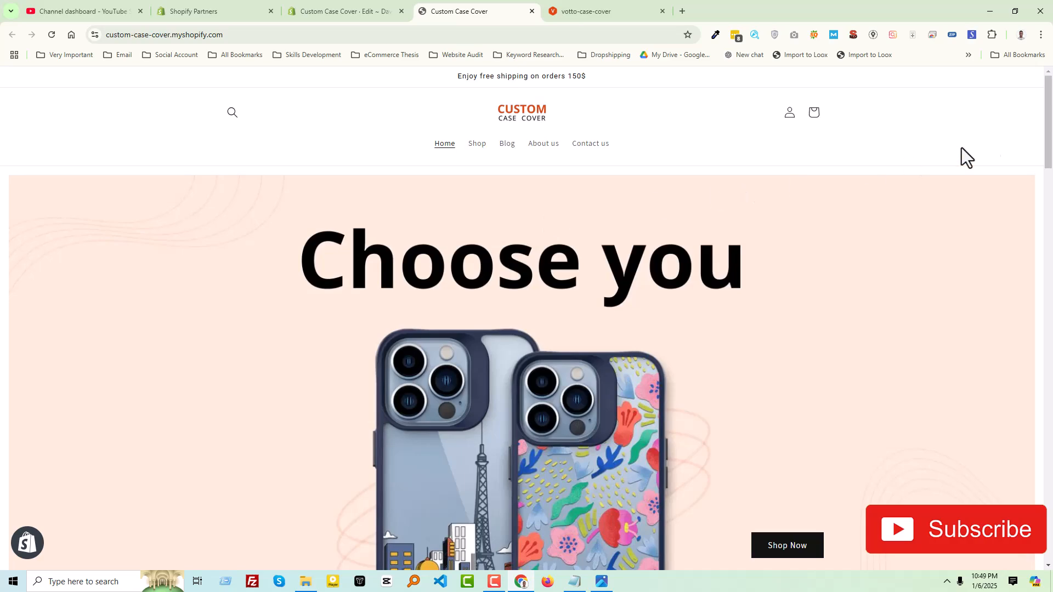
pyautogui.moveTo(1048, 130); pyautogui.dragTo(1009, 41)
pyautogui.click(571, 10)
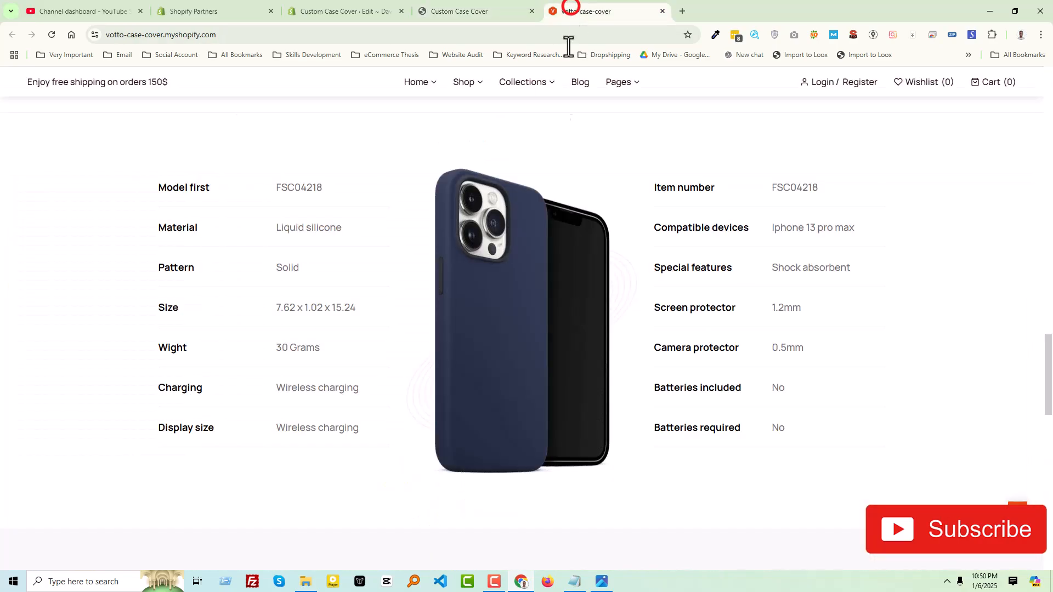
pyautogui.moveTo(1048, 254); pyautogui.dragTo(1050, 385)
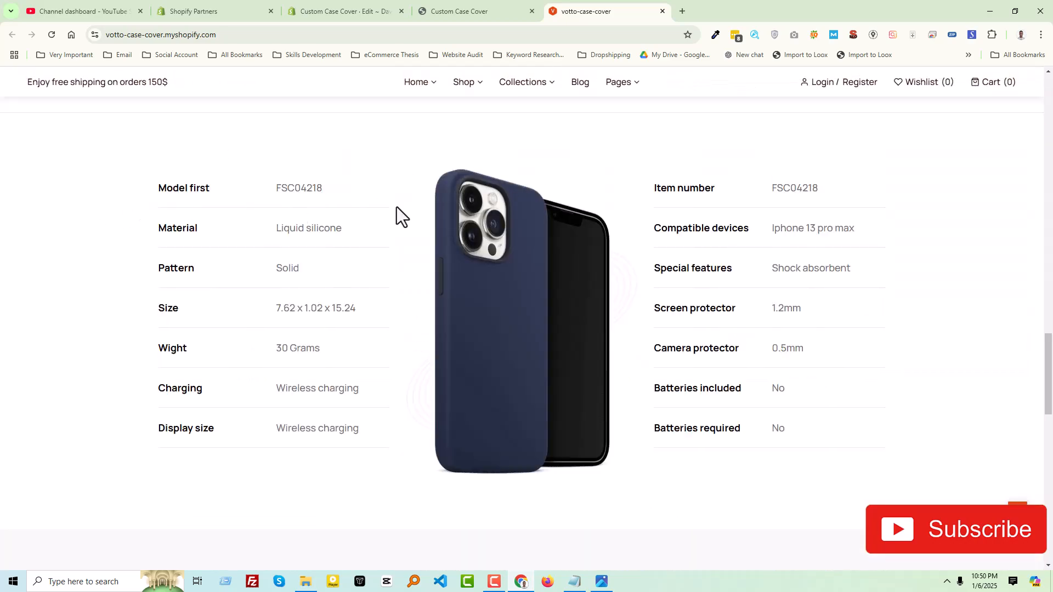
pyautogui.click(482, 3)
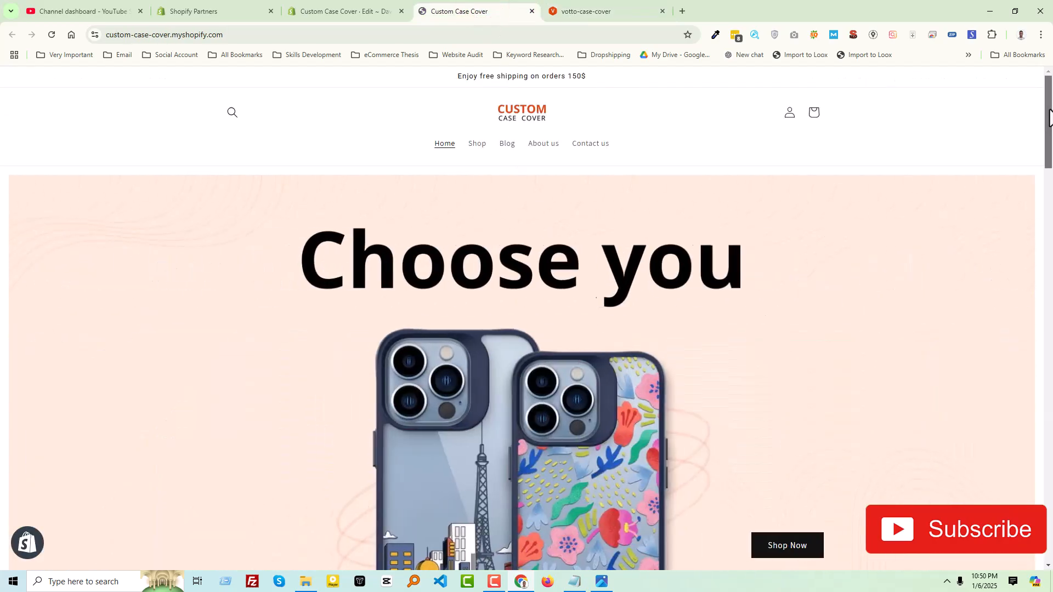
pyautogui.moveTo(1051, 110); pyautogui.dragTo(1051, 481)
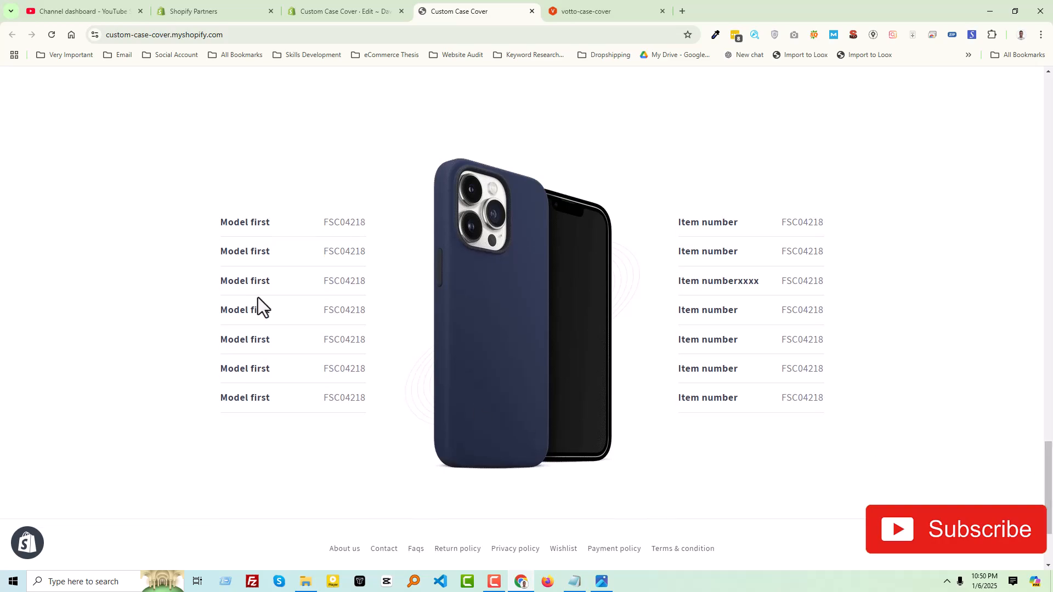
pyautogui.click(591, 8)
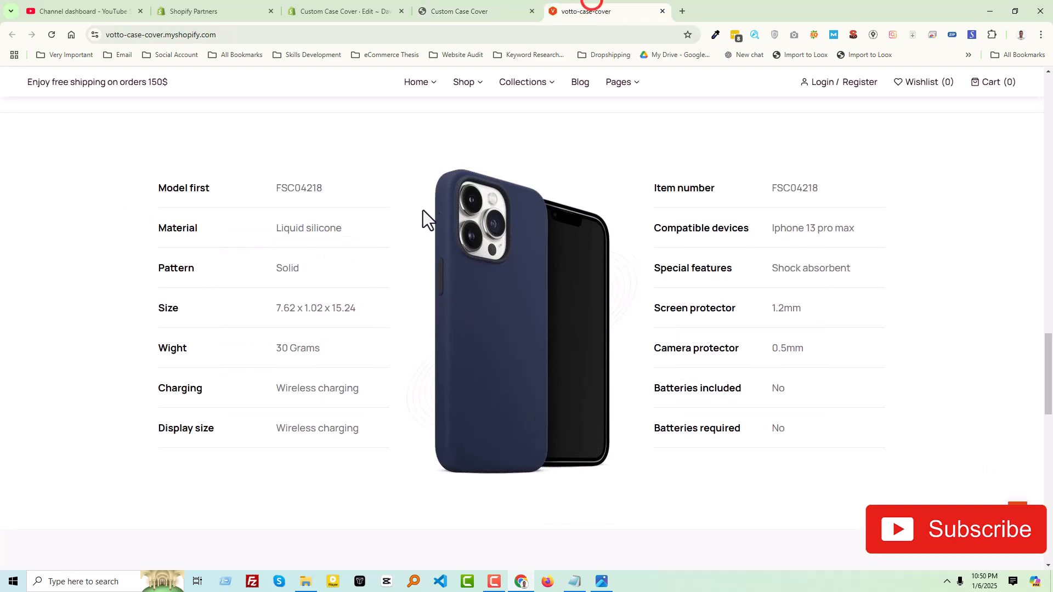
pyautogui.click(463, 5)
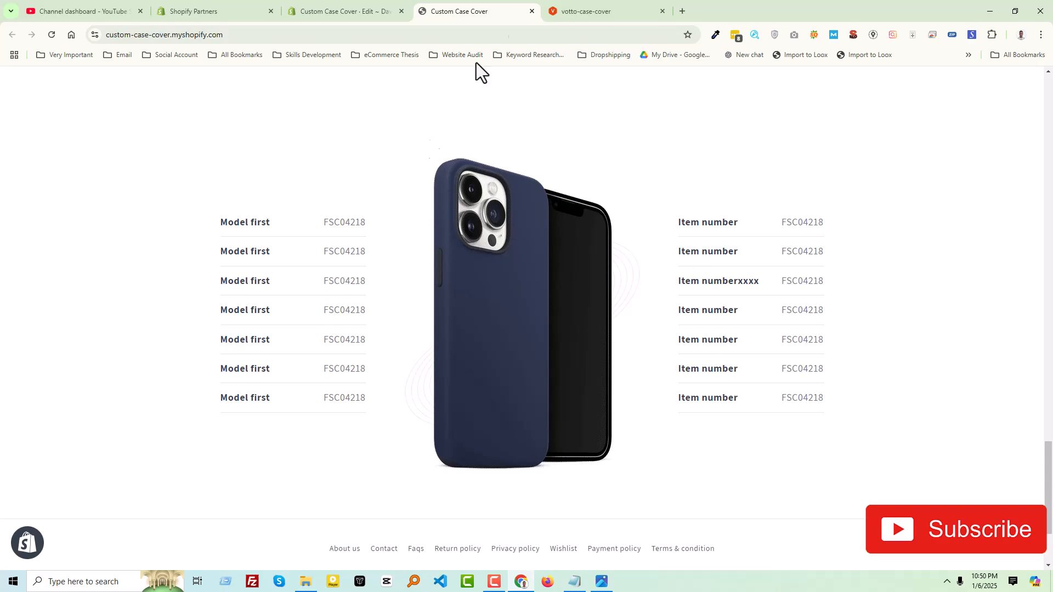
pyautogui.click(584, 6)
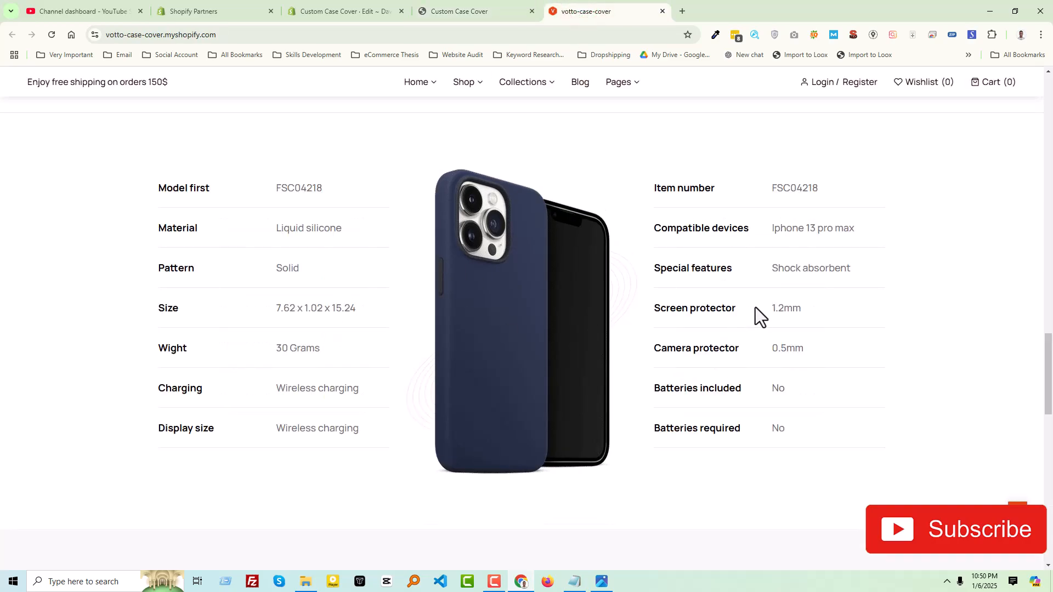
pyautogui.click(488, 9)
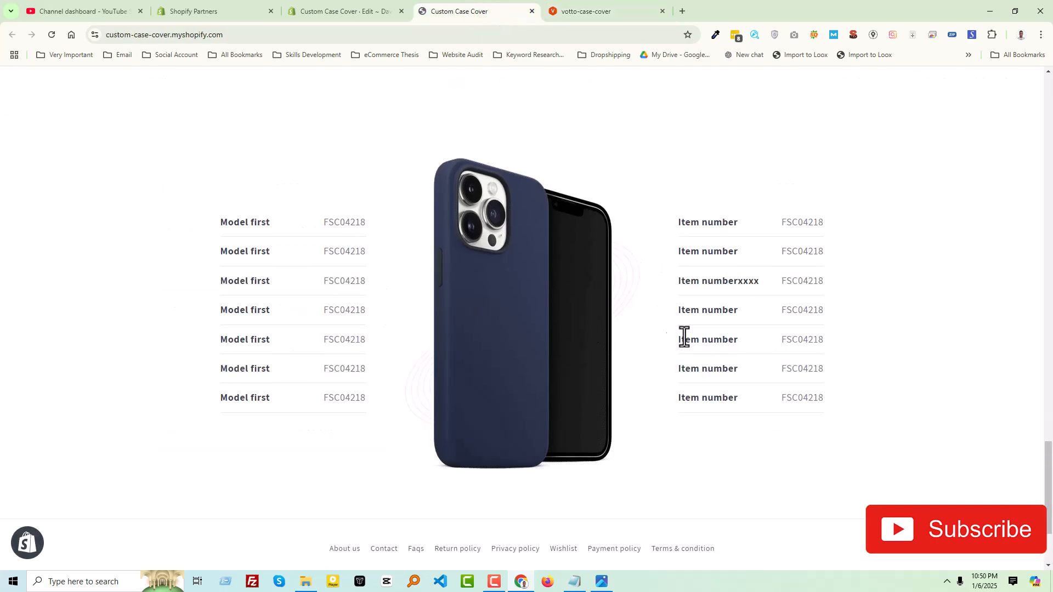
pyautogui.scroll(1, 916, 337)
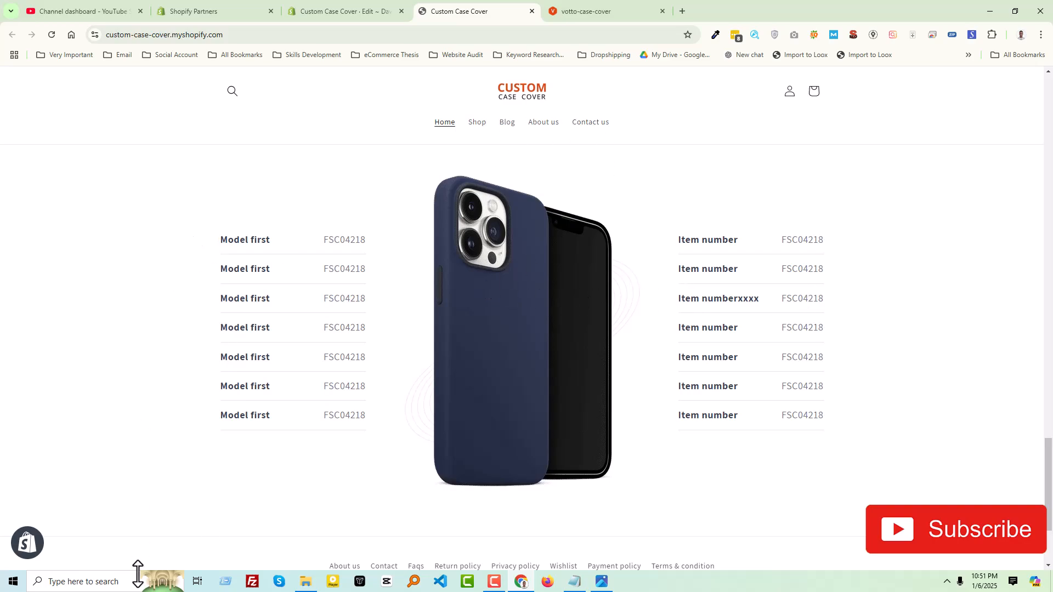
pyautogui.press('Print')
pyautogui.moveTo(157, 189); pyautogui.dragTo(401, 490)
pyautogui.moveTo(259, 373); pyautogui.dragTo(738, 378)
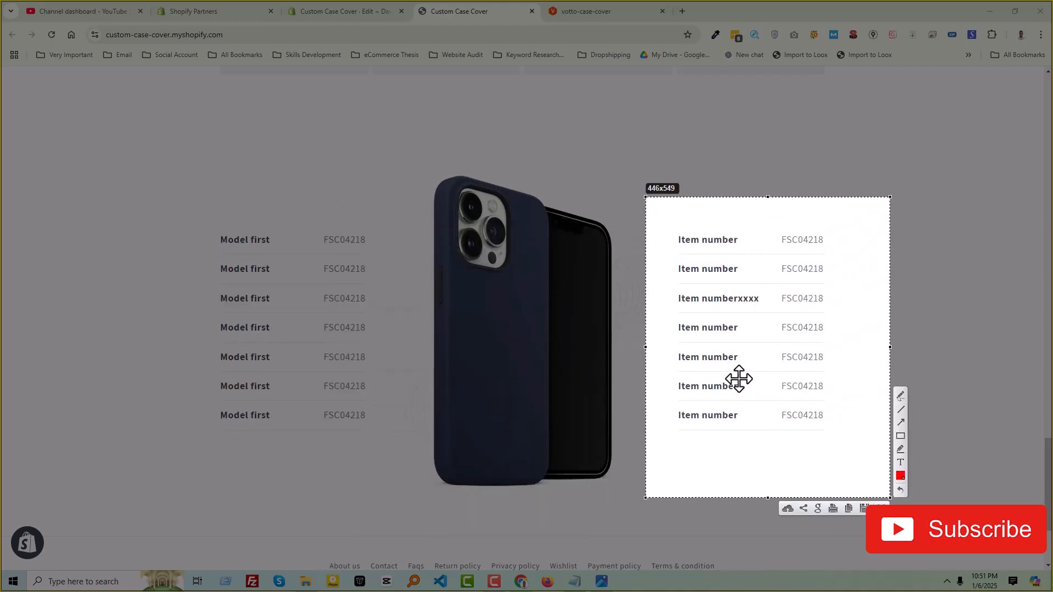
pyautogui.press('Escape')
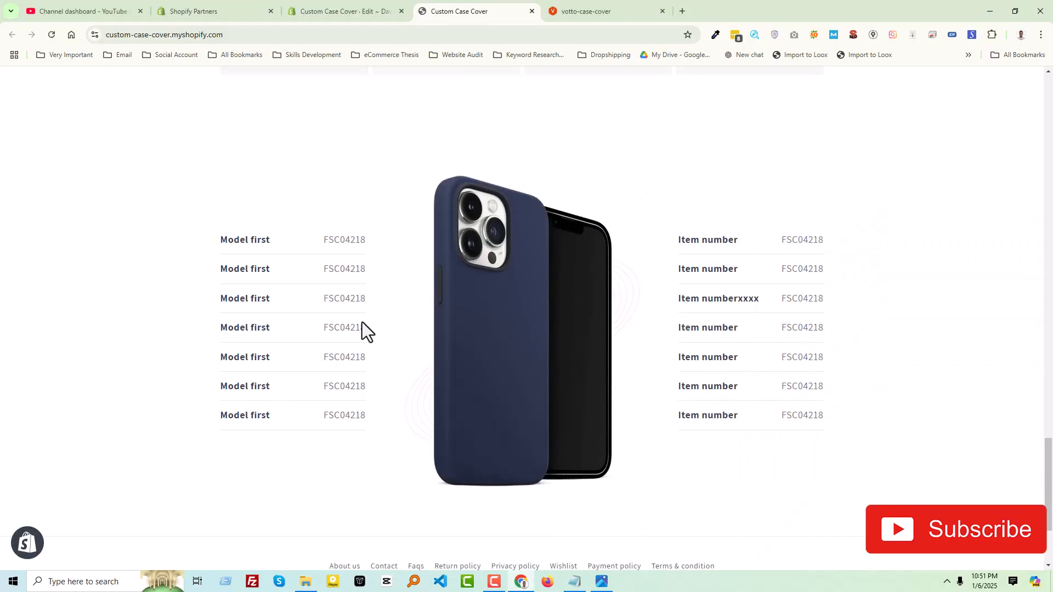
# Open the current Dawn theme of the Custom Case Cover store in the theme editor
pyautogui.click(613, 10)
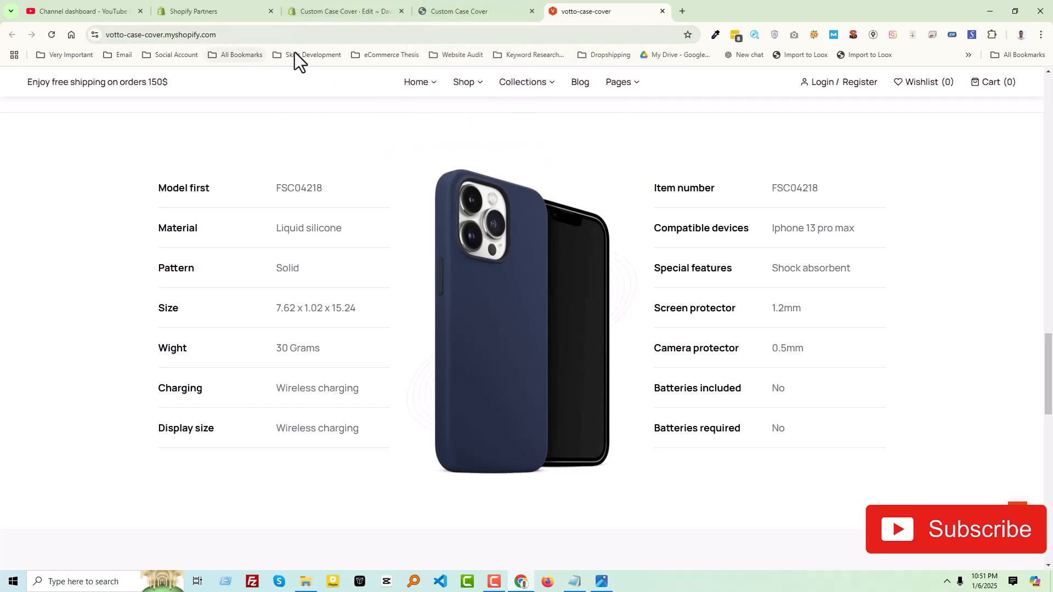
pyautogui.click(460, 11)
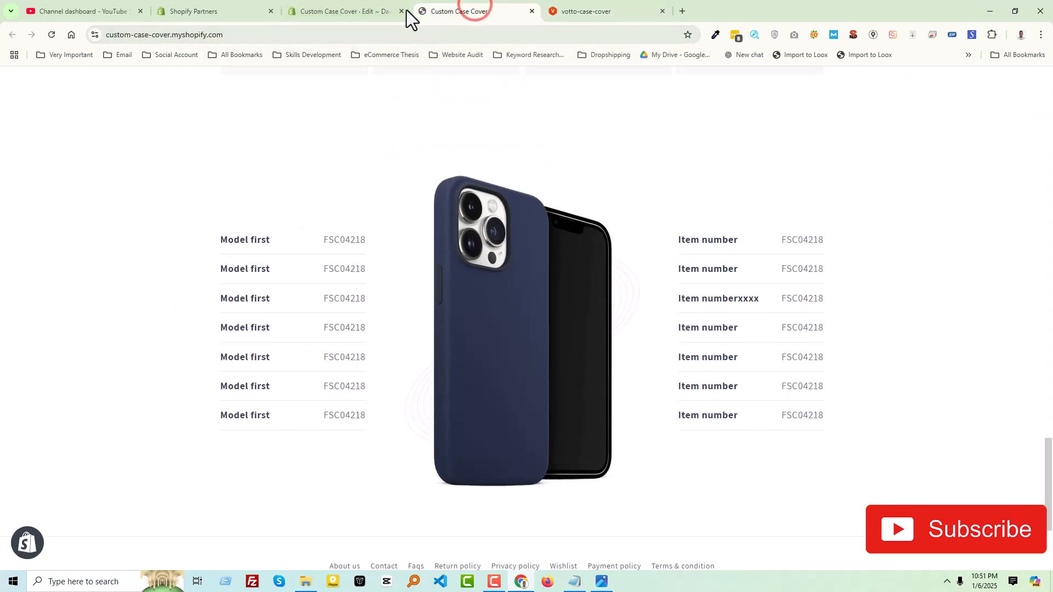
pyautogui.click(351, 15)
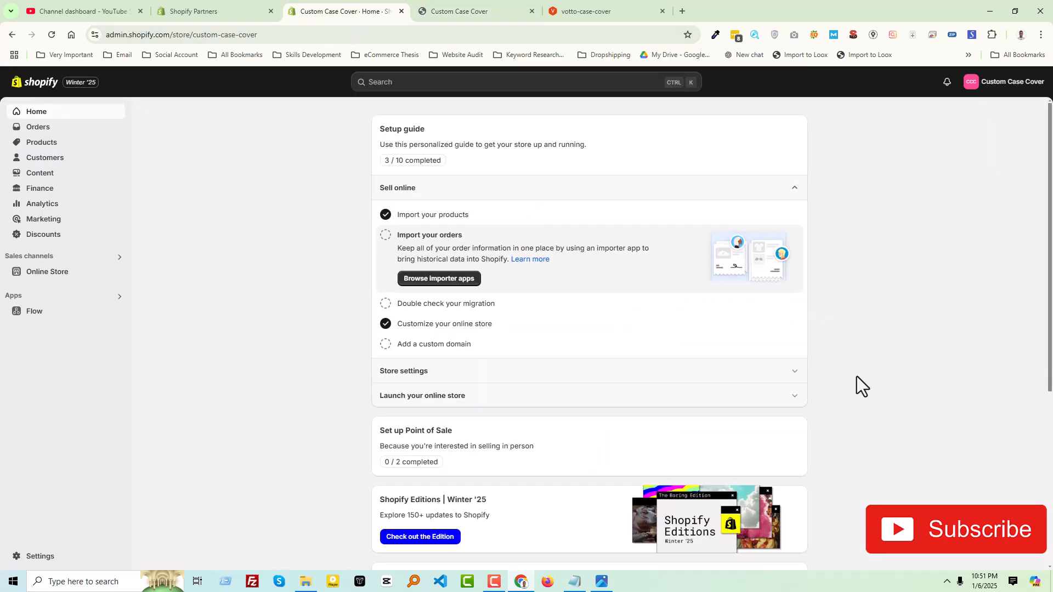
pyautogui.click(41, 272)
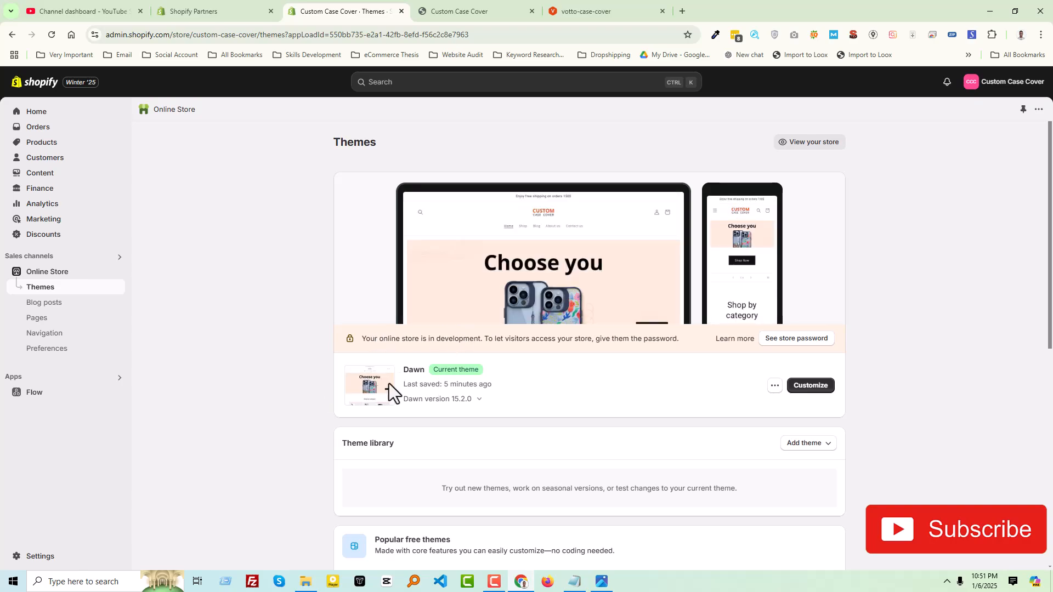
pyautogui.click(808, 385)
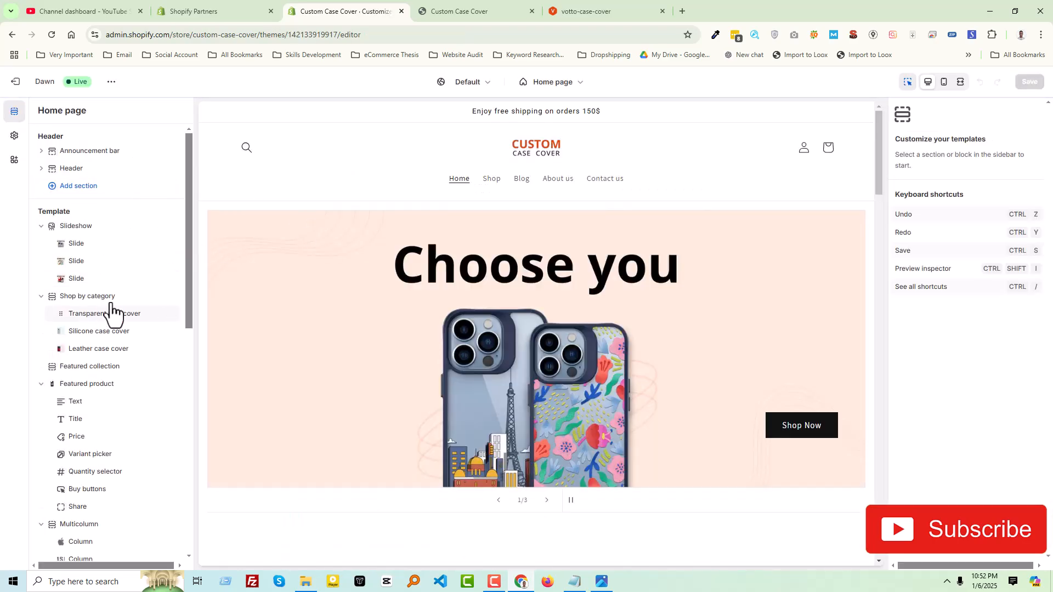
# Open the settings of the Product Specifications section on the home page template
pyautogui.scroll(-4, 110, 329)
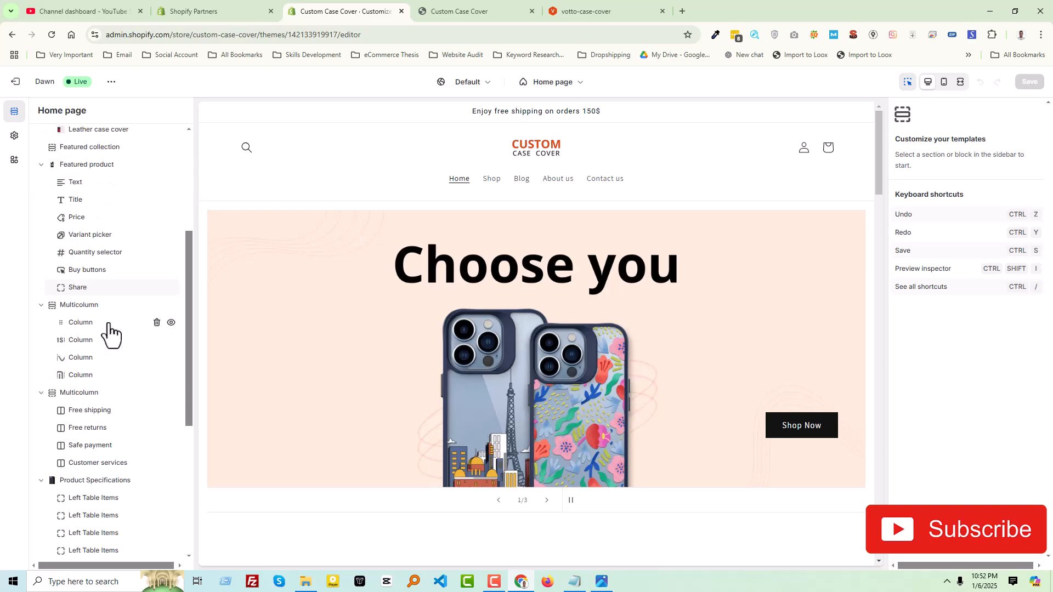
pyautogui.scroll(-1, 104, 455)
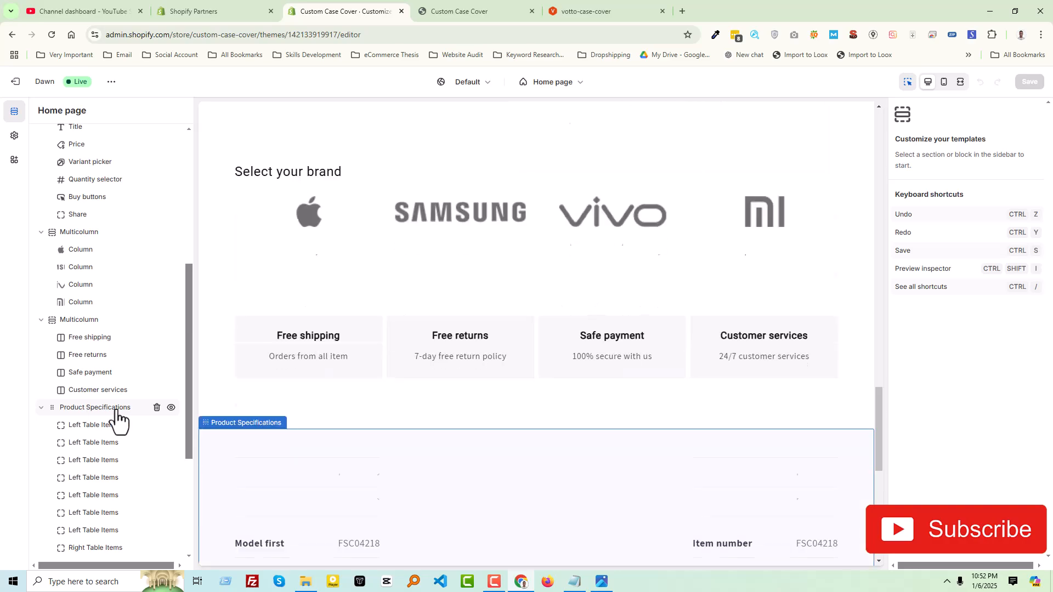
pyautogui.click(96, 407)
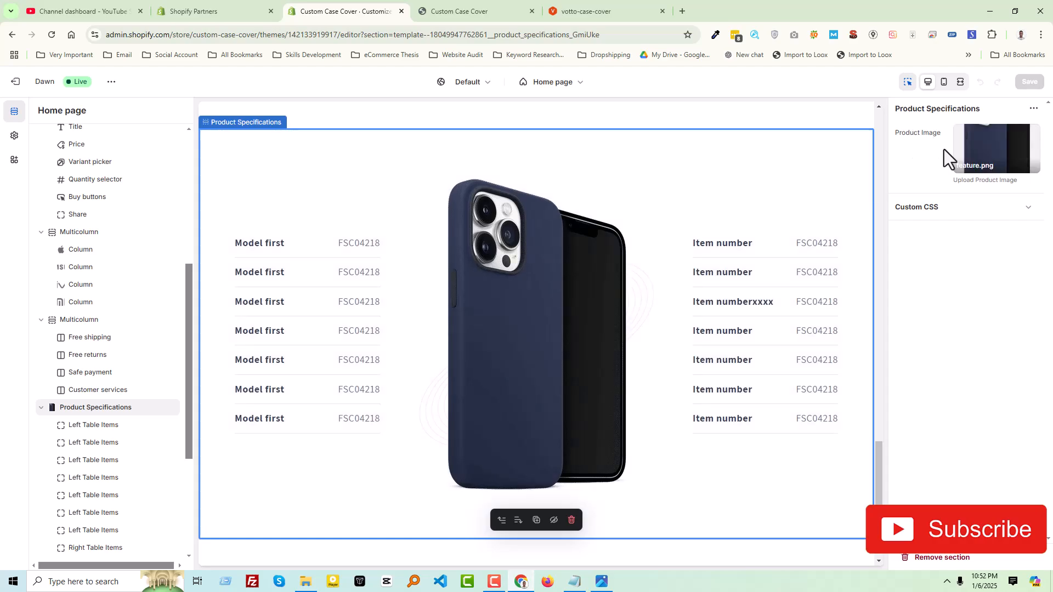
# Browse the image library for the Product Specifications section's product image and close it without choosing another file
pyautogui.click(987, 159)
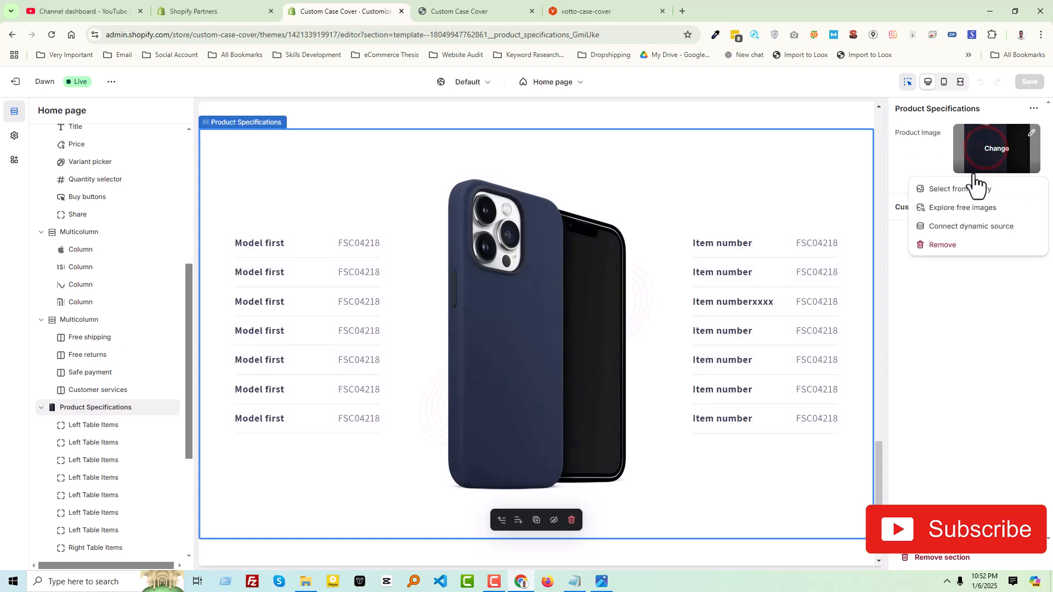
pyautogui.click(968, 203)
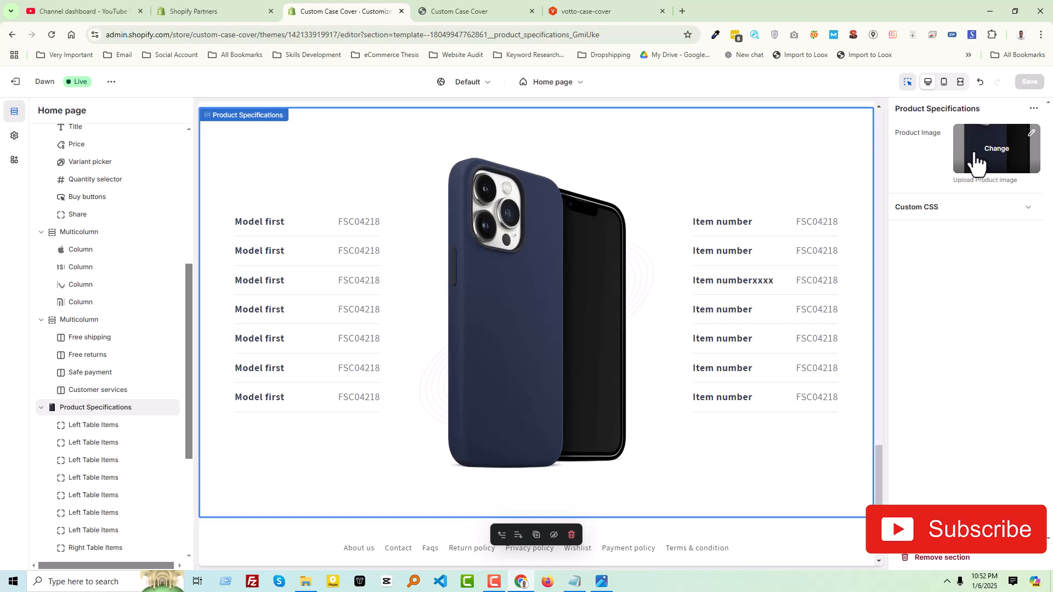
pyautogui.click(1000, 161)
pyautogui.click(964, 190)
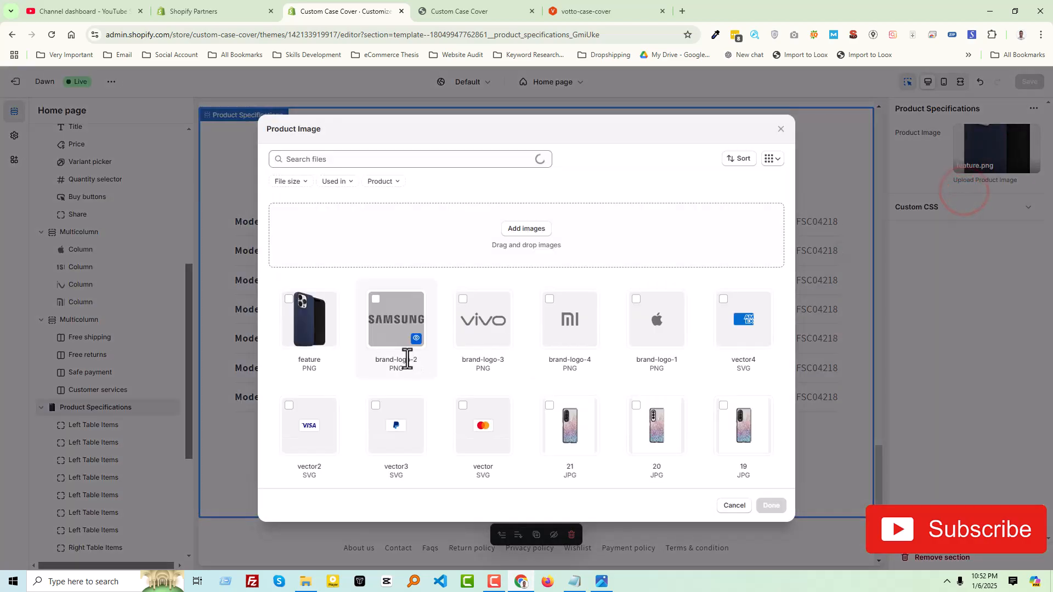
pyautogui.scroll(-4, 470, 367)
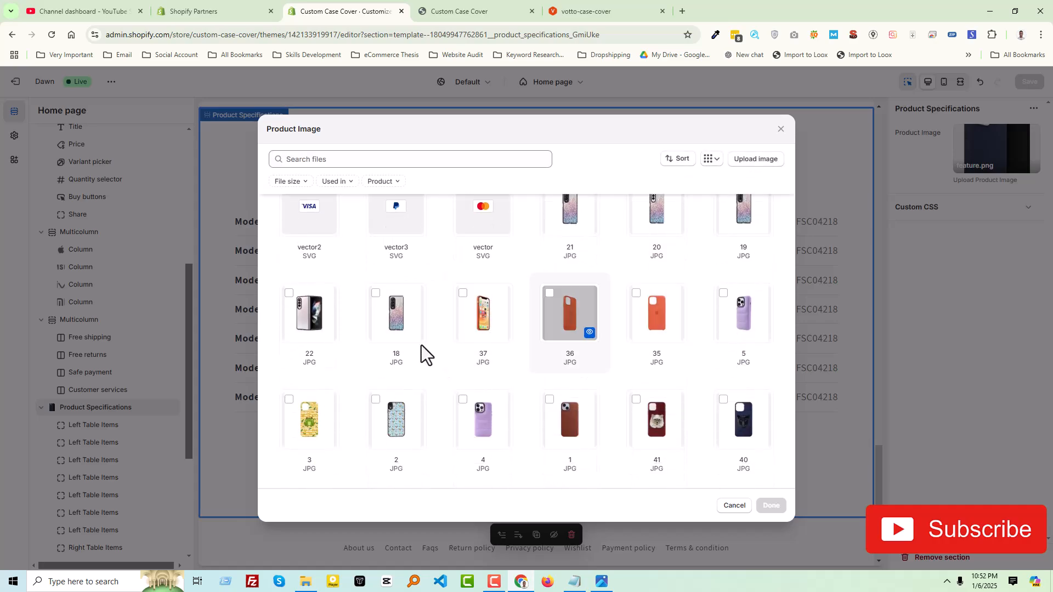
pyautogui.scroll(-4, 420, 378)
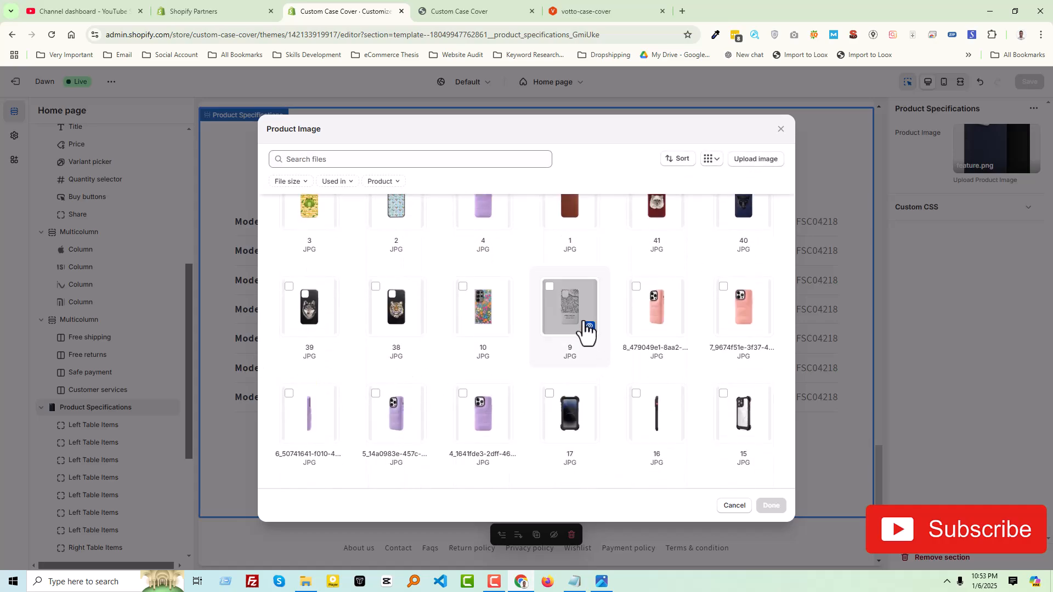
pyautogui.click(774, 132)
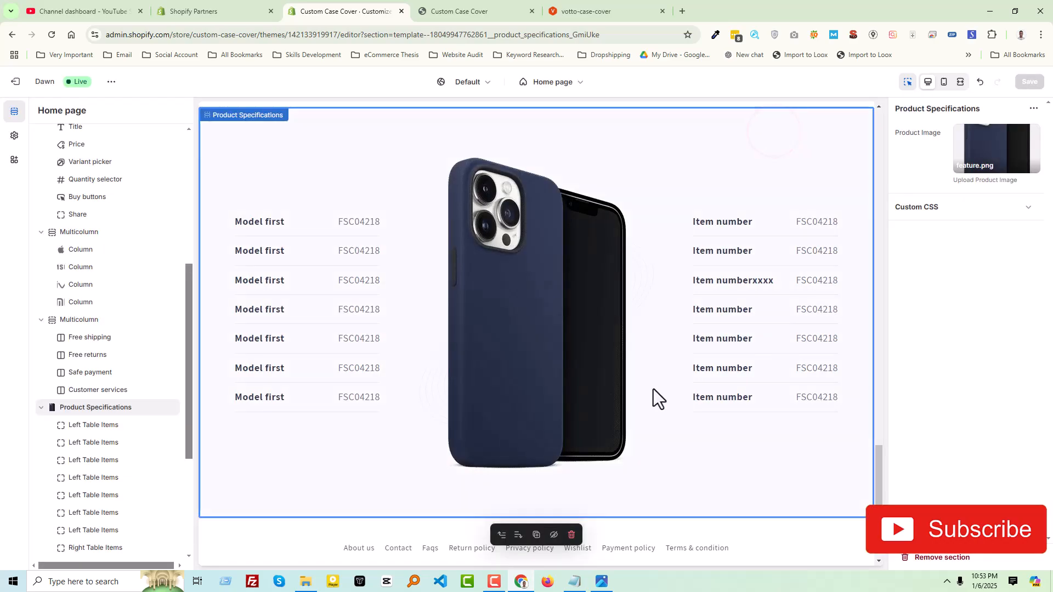
# Open the first left table item and check its specification name against the first row on the votto-case-cover reference store
pyautogui.click(86, 425)
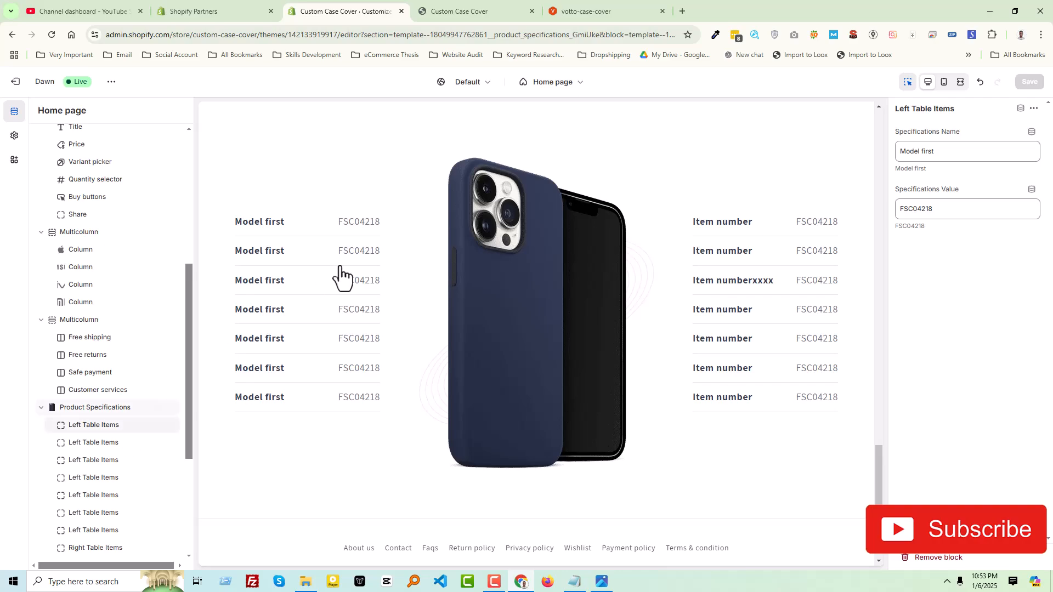
pyautogui.click(455, 6)
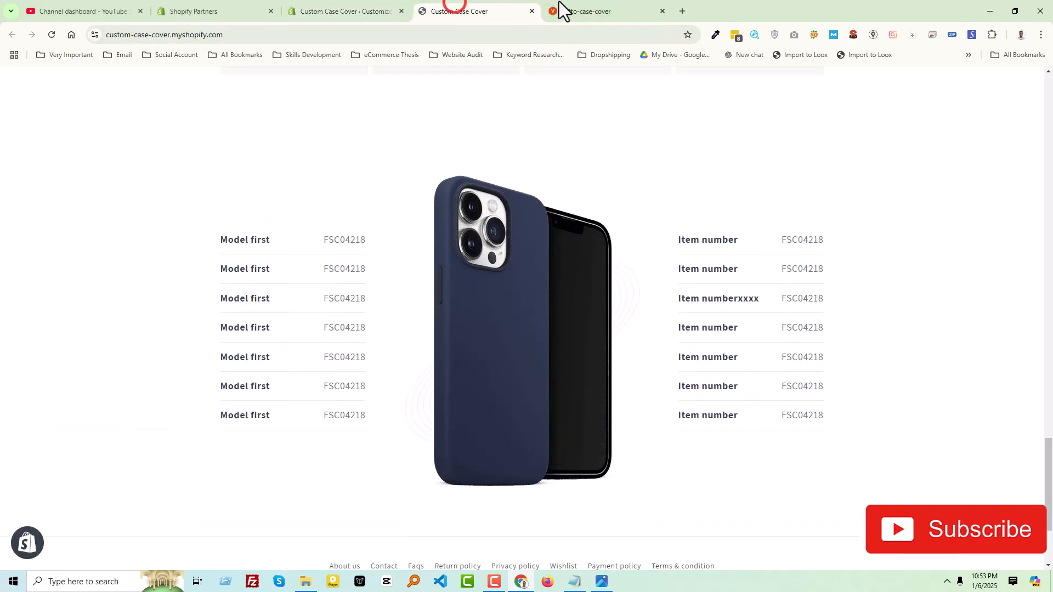
pyautogui.click(587, 9)
pyautogui.moveTo(521, 80)
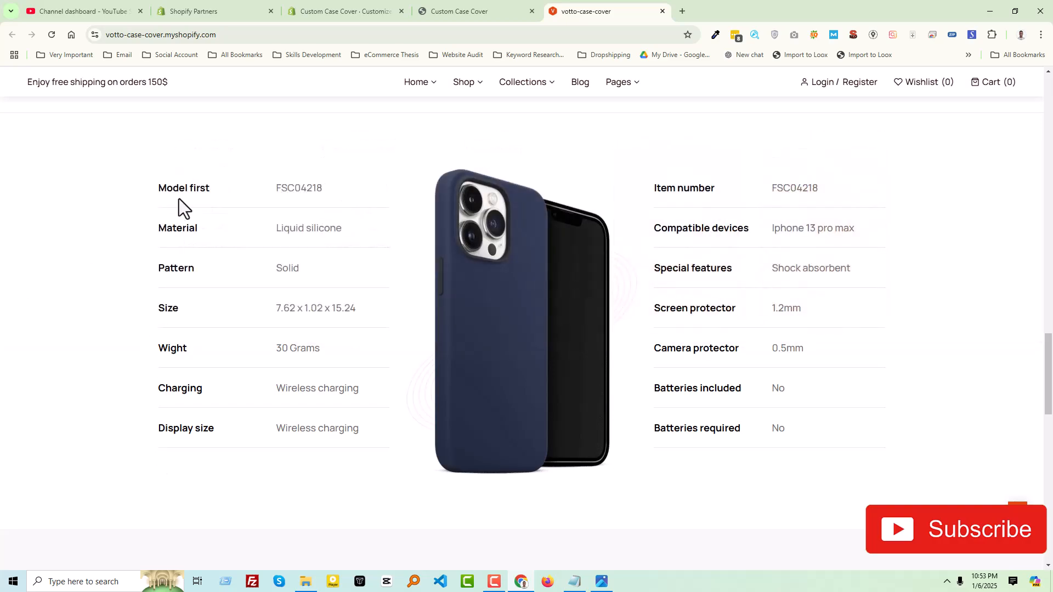
pyautogui.moveTo(156, 186); pyautogui.dragTo(252, 189)
pyautogui.click(335, 9)
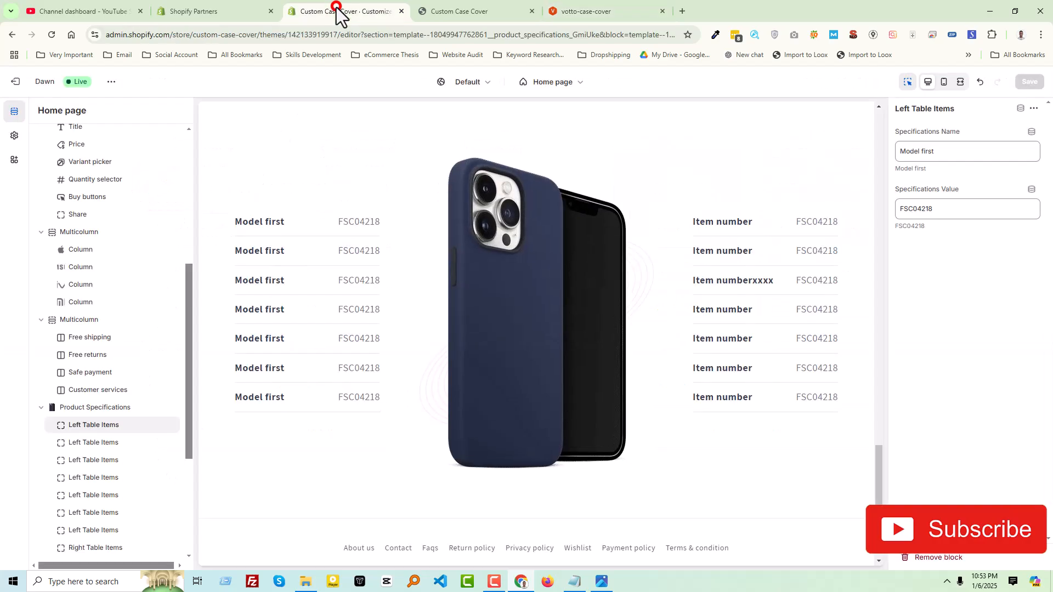
# Set the first left table item's specification value to FSC04218, copied from the Model first row of the votto-case-cover store
pyautogui.click(262, 224)
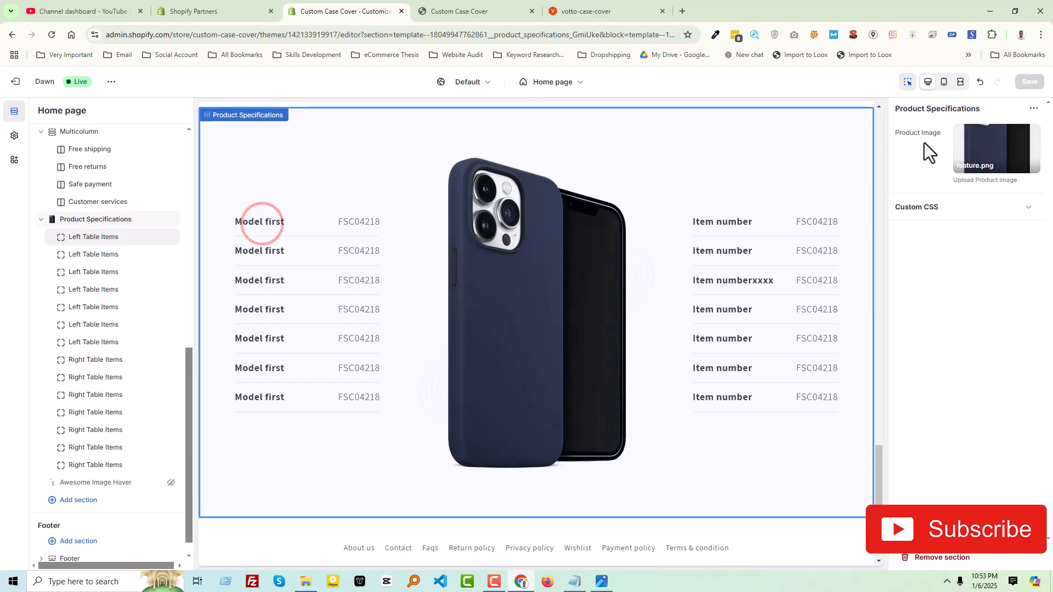
pyautogui.click(94, 239)
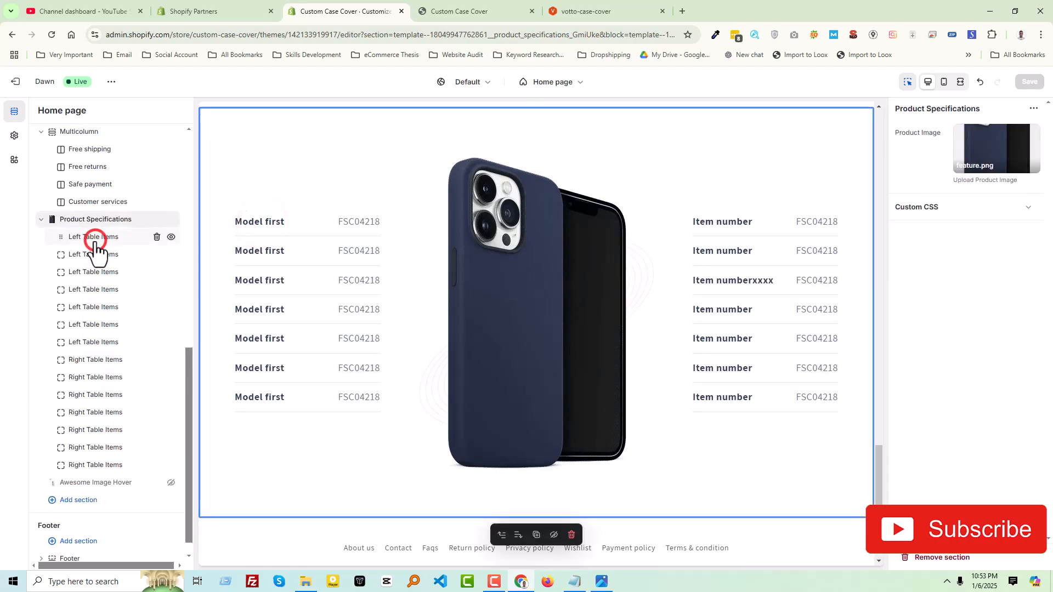
pyautogui.tripleClick(916, 152)
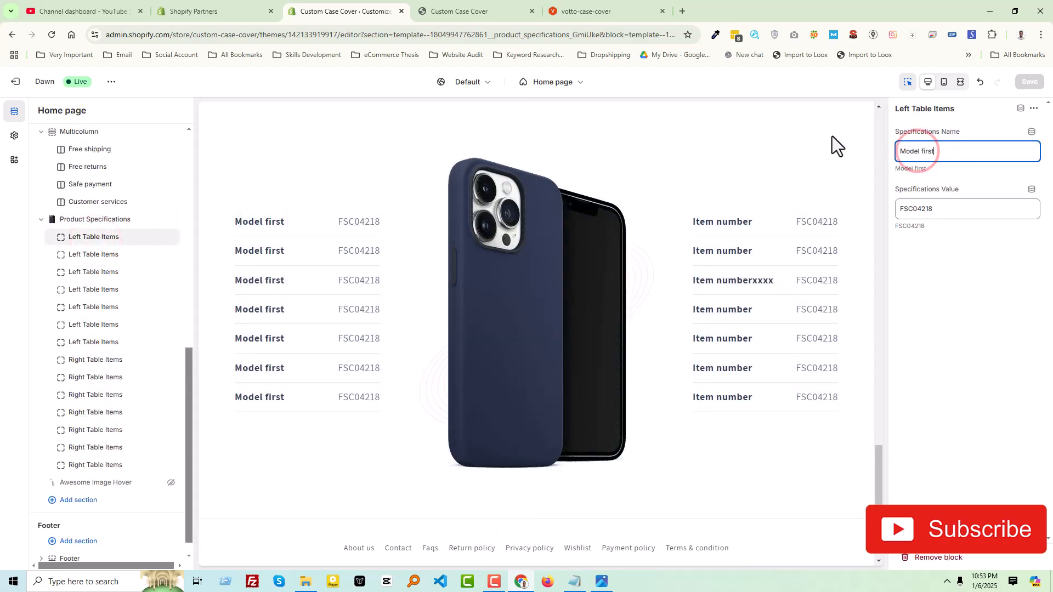
pyautogui.click(631, 9)
pyautogui.doubleClick(301, 189)
pyautogui.hotkey('ctrl', 'c')
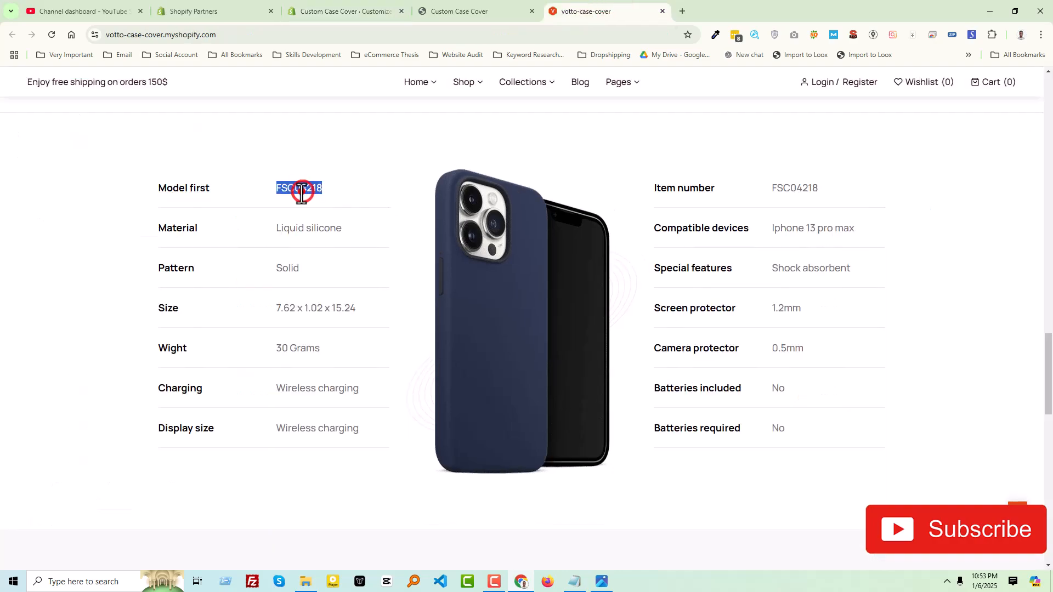
pyautogui.click(382, 18)
pyautogui.tripleClick(902, 212)
pyautogui.hotkey('ctrl', 'v')
# Set the second left table item's specification name to Material, copied from the votto-case-cover store
pyautogui.click(603, 10)
pyautogui.doubleClick(175, 229)
pyautogui.hotkey('ctrl', 'c')
pyautogui.click(320, 10)
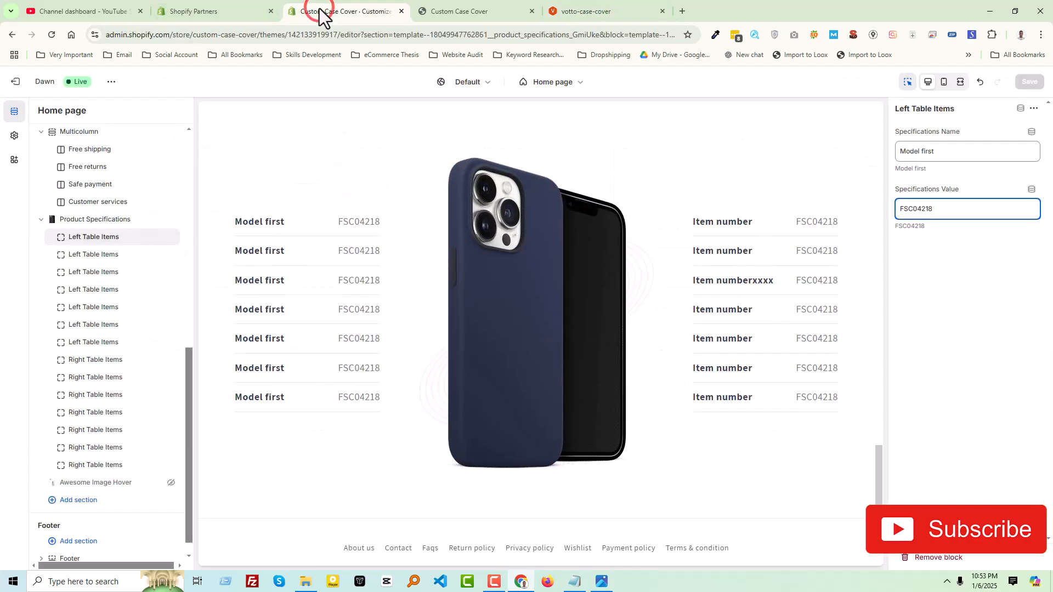
pyautogui.click(87, 257)
pyautogui.tripleClick(922, 155)
pyautogui.hotkey('ctrl', 'v')
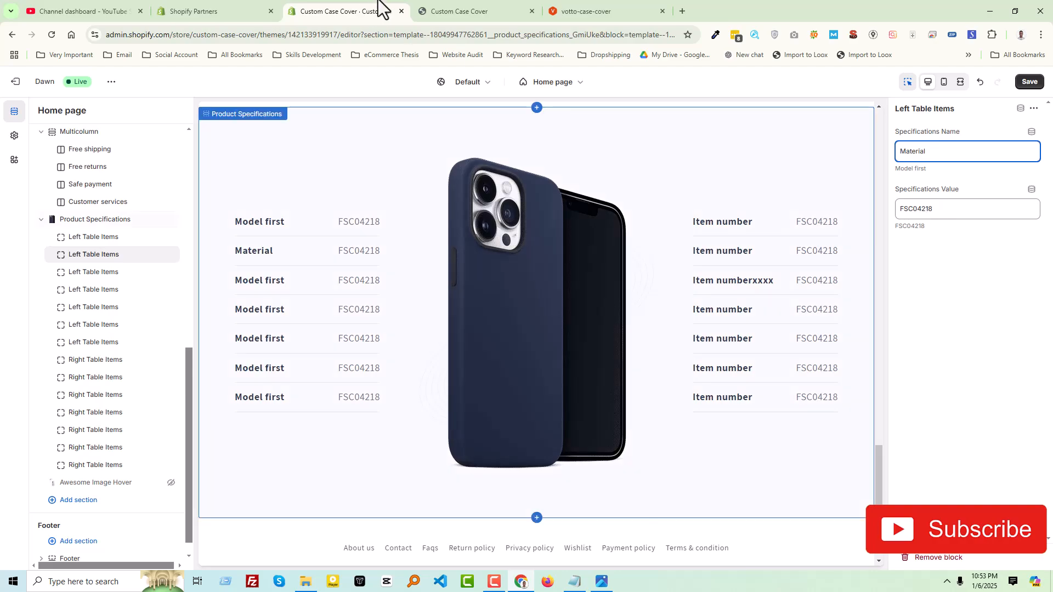
# Set the second left table item's specification value to Liquid silicone, copied from the reference store
pyautogui.click(580, 9)
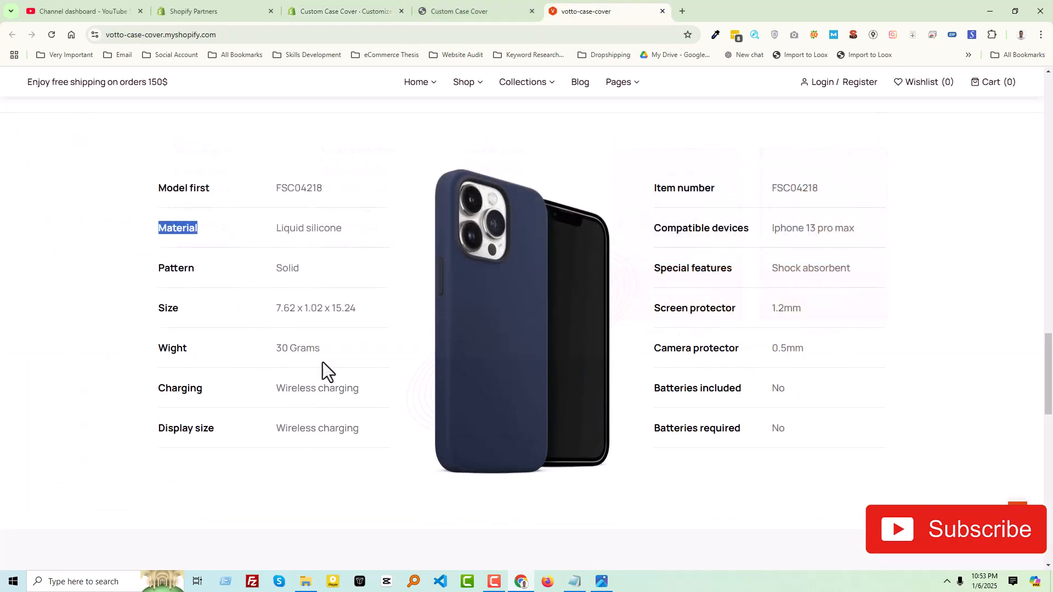
pyautogui.moveTo(279, 230); pyautogui.dragTo(362, 232)
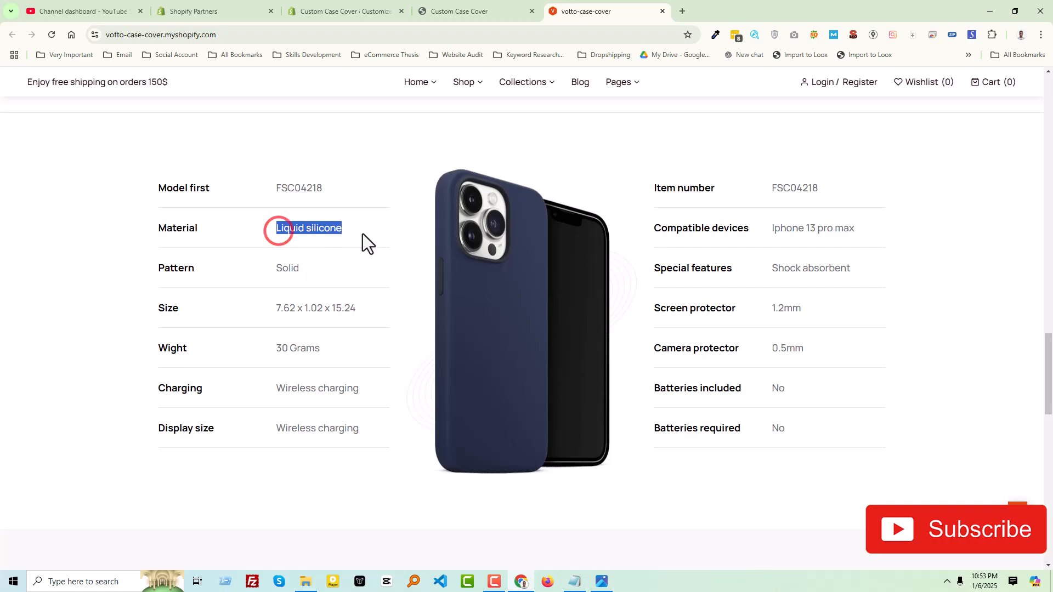
pyautogui.click(355, 6)
pyautogui.doubleClick(949, 208)
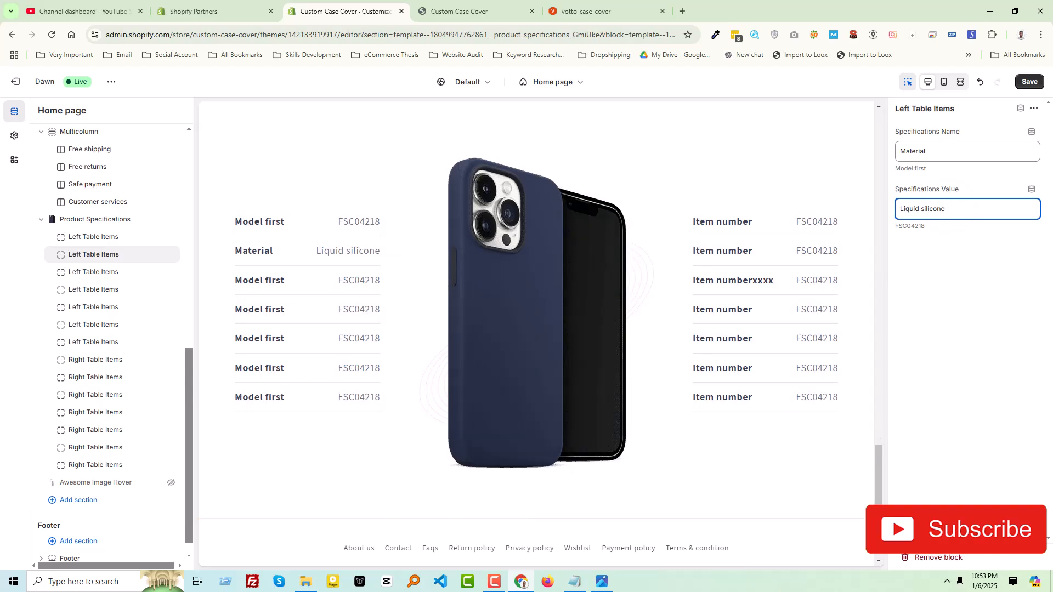
# Set the third left table item's specification name to Pattern, copied from the reference store
pyautogui.click(586, 11)
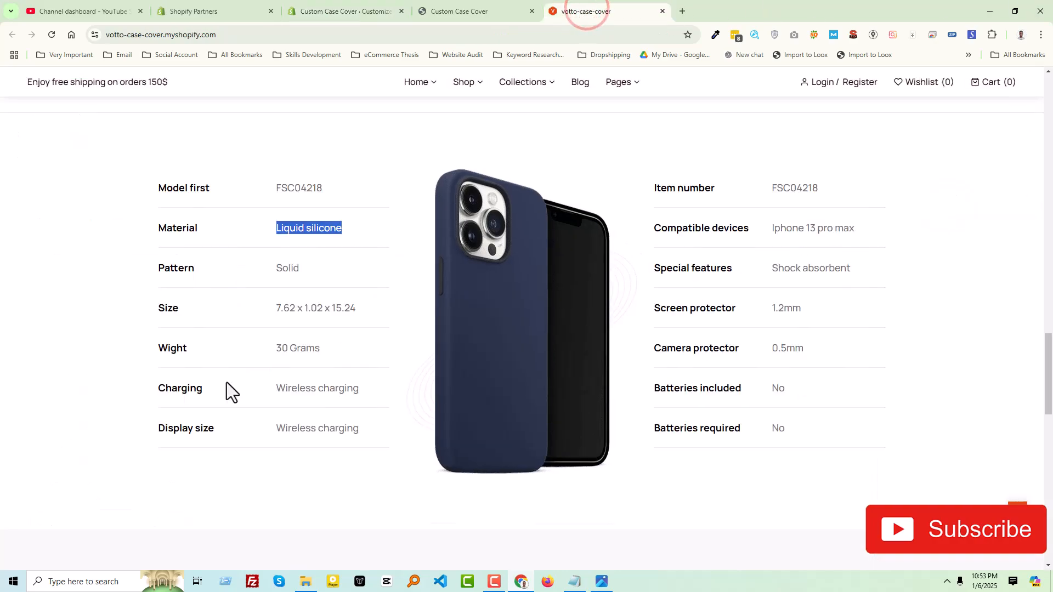
pyautogui.doubleClick(167, 269)
pyautogui.hotkey('ctrl', 'c')
pyautogui.click(306, 7)
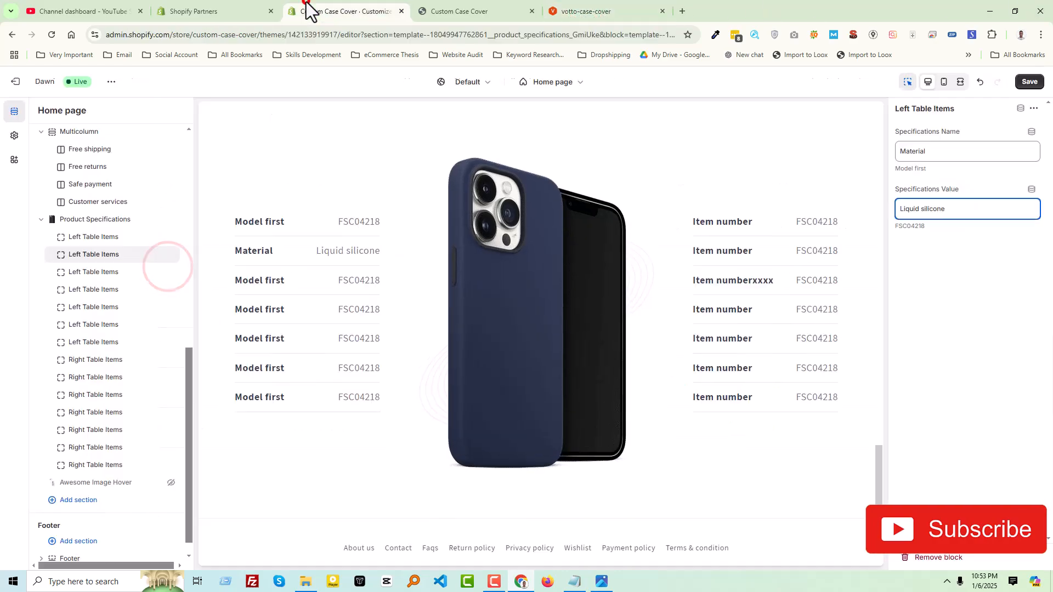
pyautogui.click(86, 272)
pyautogui.tripleClick(903, 151)
pyautogui.hotkey('ctrl', 'v')
# Set the third left table item's specification value to Solid, copied from the reference store
pyautogui.click(586, 11)
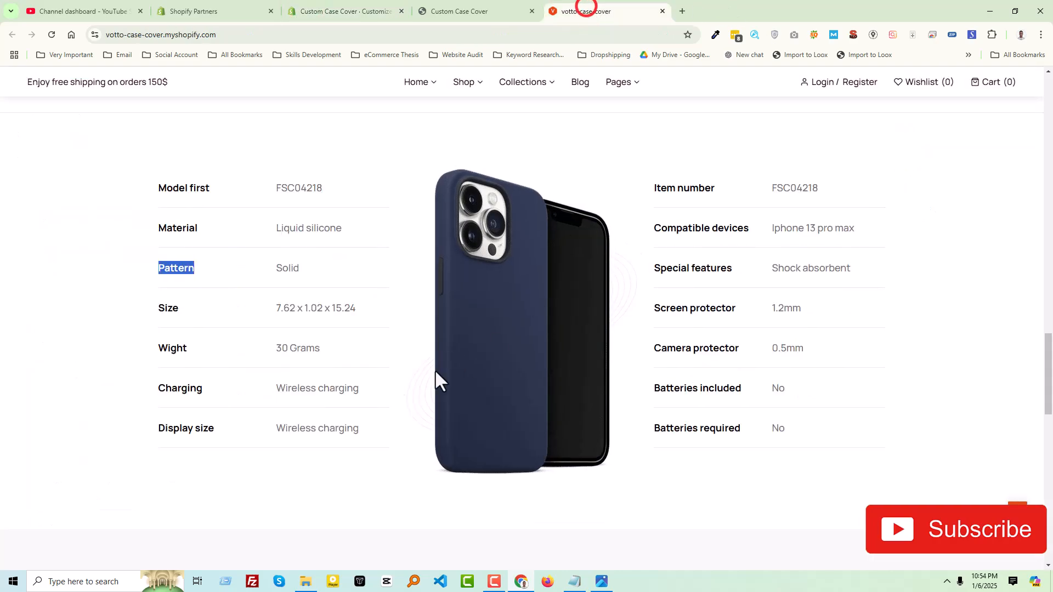
pyautogui.doubleClick(288, 269)
pyautogui.click(348, 9)
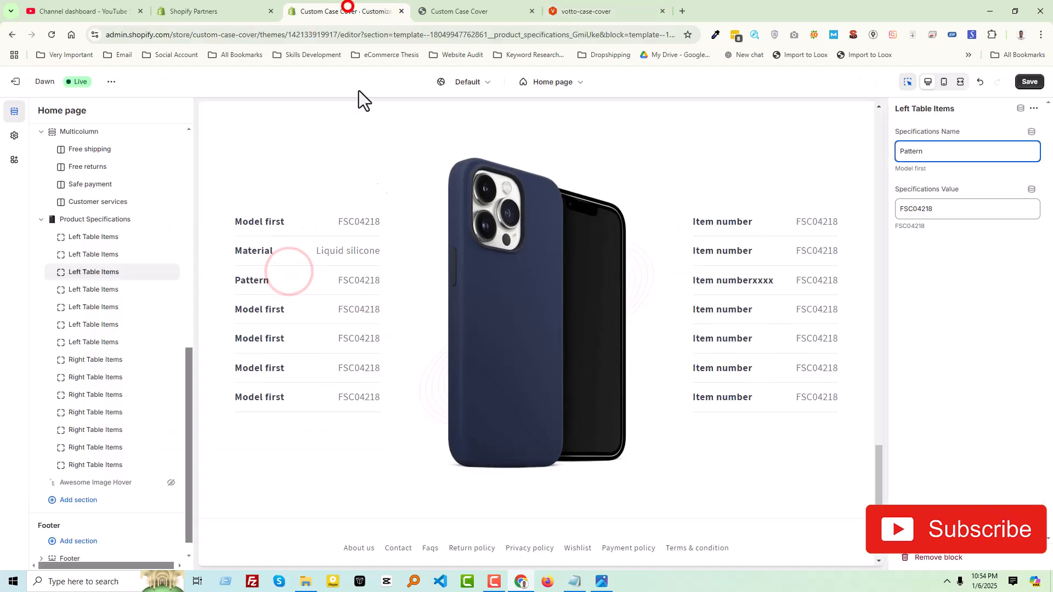
pyautogui.tripleClick(916, 217)
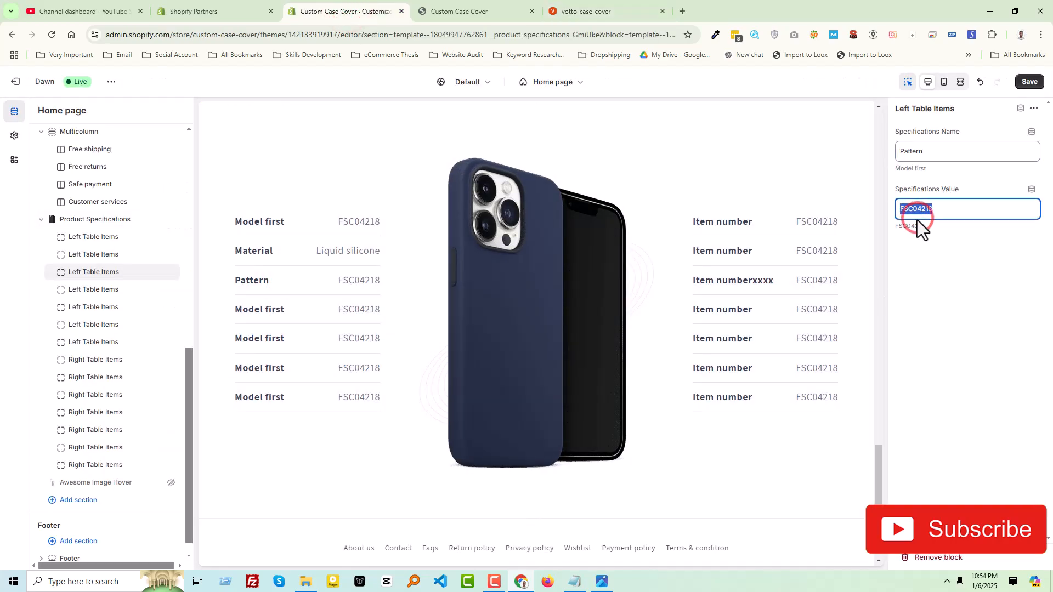
# Set the fourth left table item's specification name to Size, copied from the reference store
pyautogui.click(579, 10)
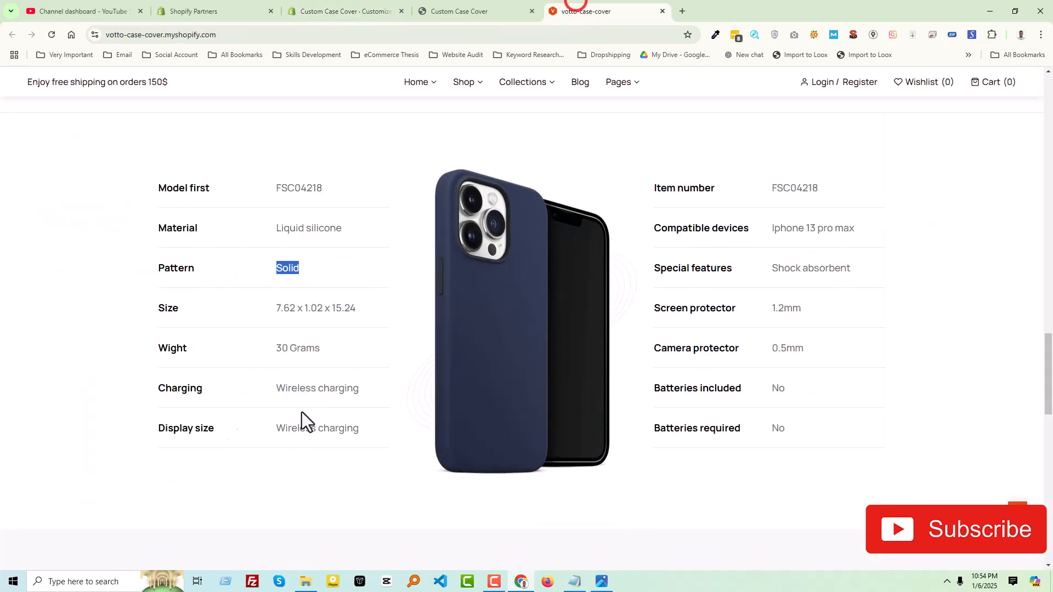
pyautogui.doubleClick(158, 314)
pyautogui.hotkey('ctrl', 'c')
pyautogui.click(302, 10)
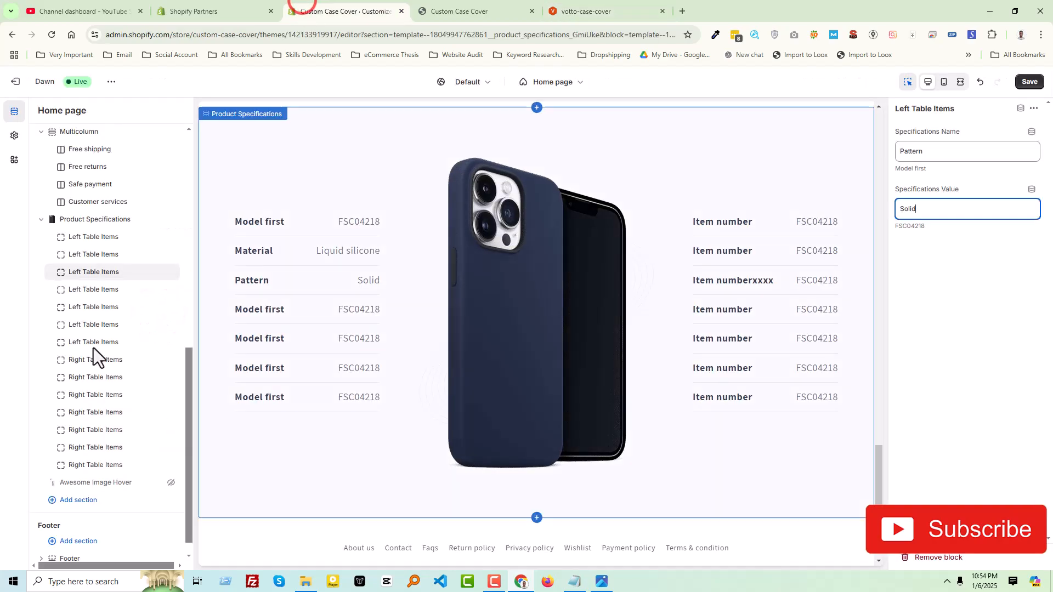
pyautogui.click(81, 291)
pyautogui.click(935, 153)
pyautogui.hotkey('ctrl', 'a')
pyautogui.hotkey('ctrl', 'v')
# Set the fourth left table item's specification value to 7.62 x 1.02 x 15.24, copied from the reference store
pyautogui.click(608, 10)
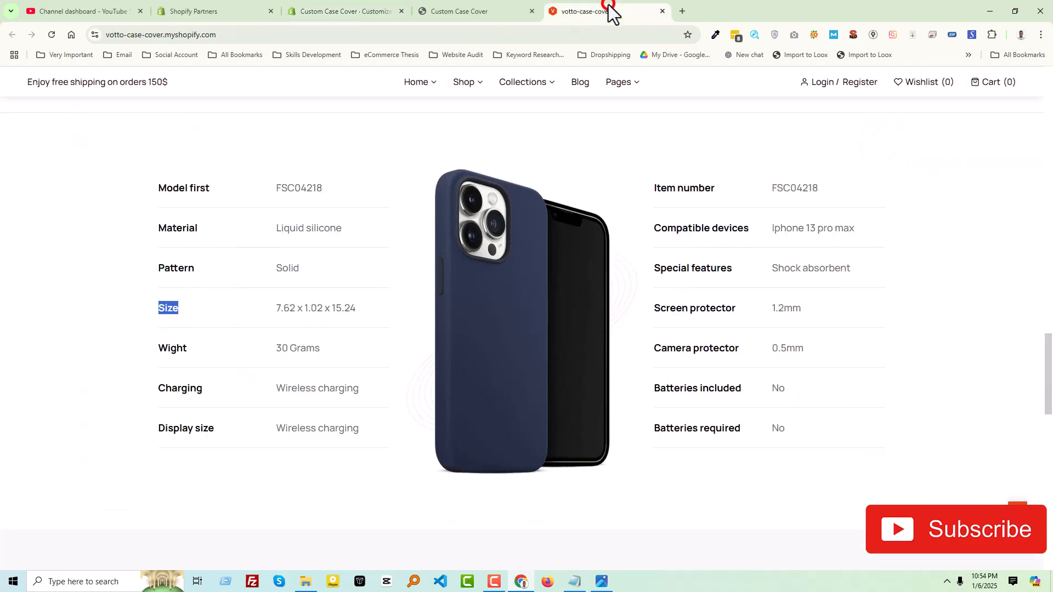
pyautogui.moveTo(343, 310); pyautogui.dragTo(276, 316)
pyautogui.hotkey('ctrl', 'c')
pyautogui.click(357, 308)
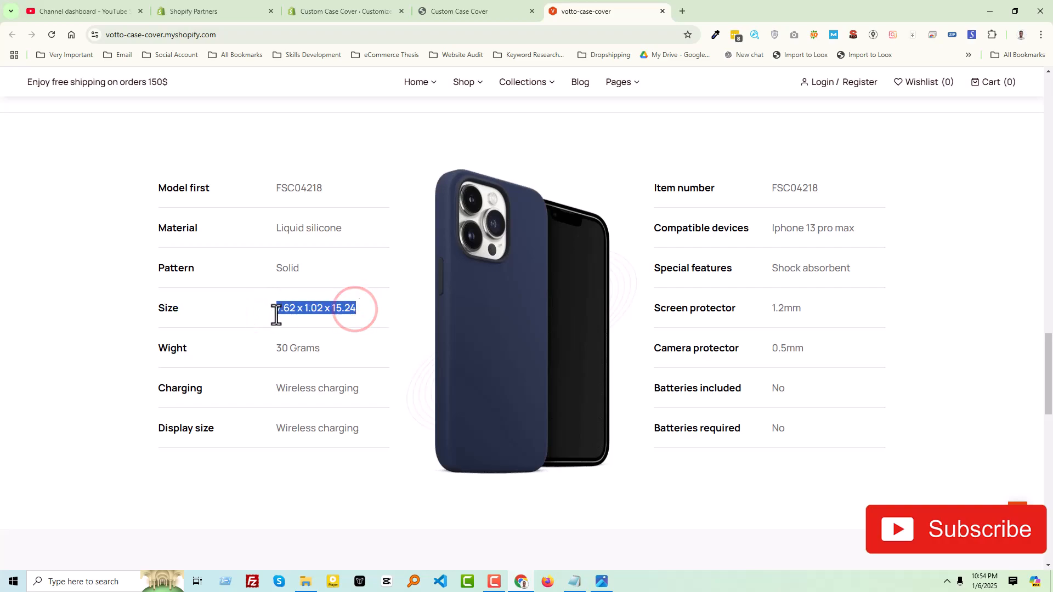
pyautogui.click(343, 12)
pyautogui.doubleClick(941, 209)
pyautogui.hotkey('ctrl', 'v')
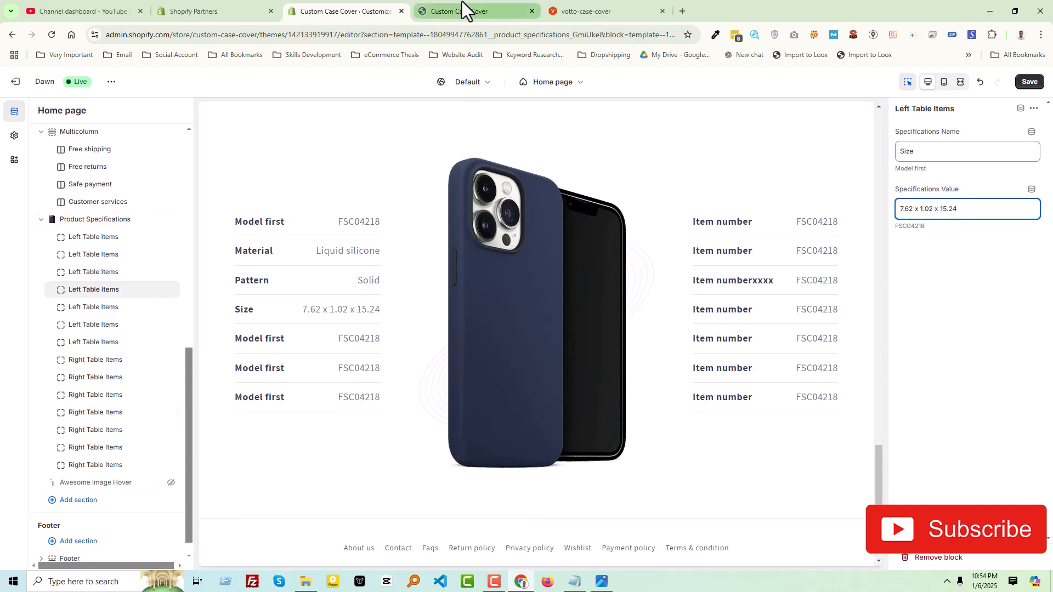
# Set the fifth left table item's specification name to Wight, copied from the reference store
pyautogui.click(602, 8)
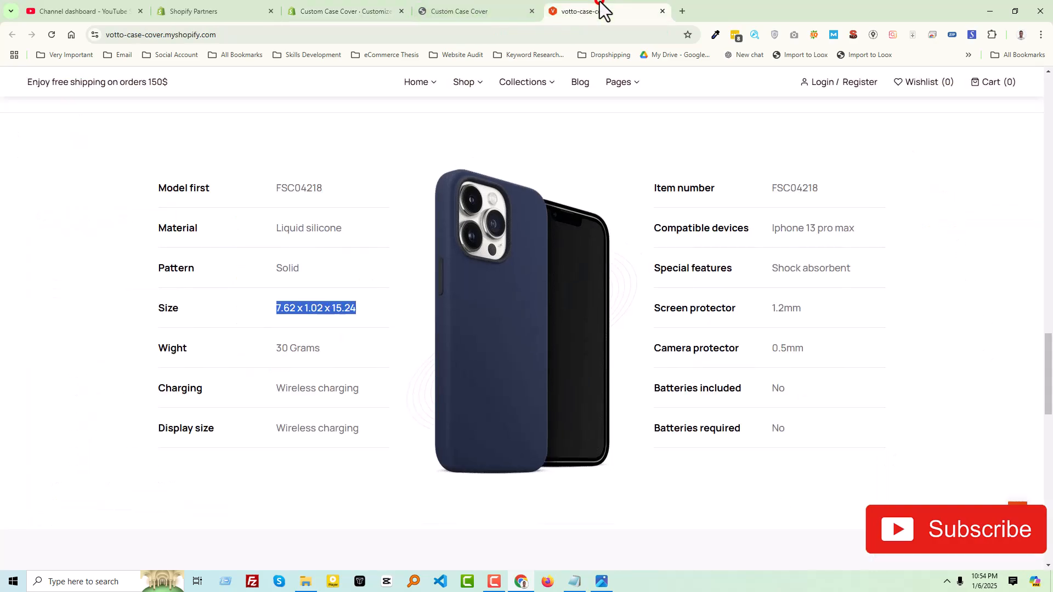
pyautogui.doubleClick(160, 347)
pyautogui.hotkey('ctrl', 'c')
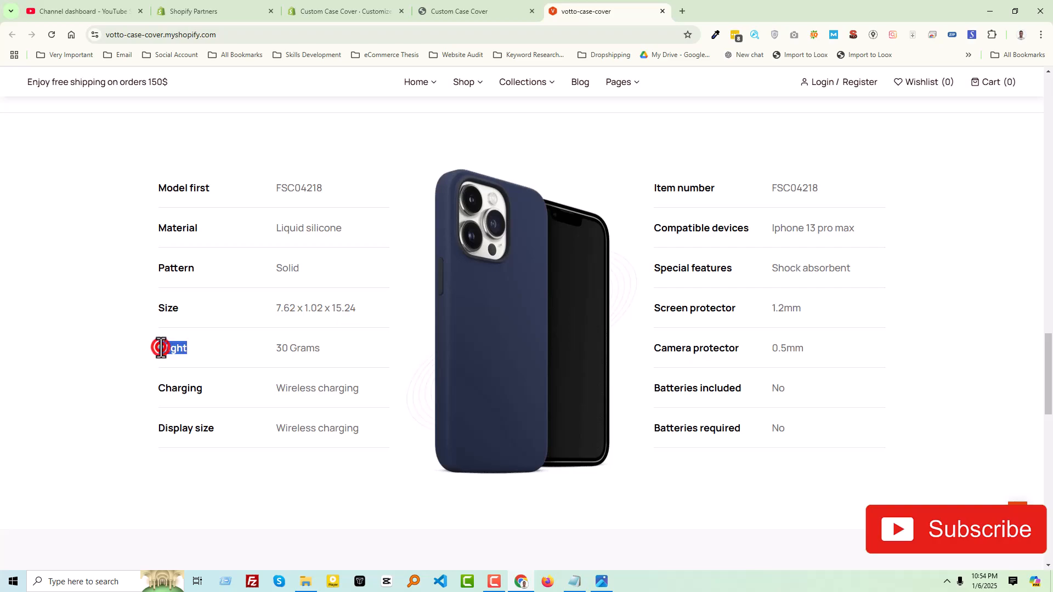
pyautogui.click(322, 8)
pyautogui.click(87, 307)
pyautogui.tripleClick(962, 148)
pyautogui.hotkey('ctrl', 'v')
# Set the fifth left table item's specification value to 30 Grams, copied from the reference store
pyautogui.click(613, 8)
pyautogui.click(276, 348)
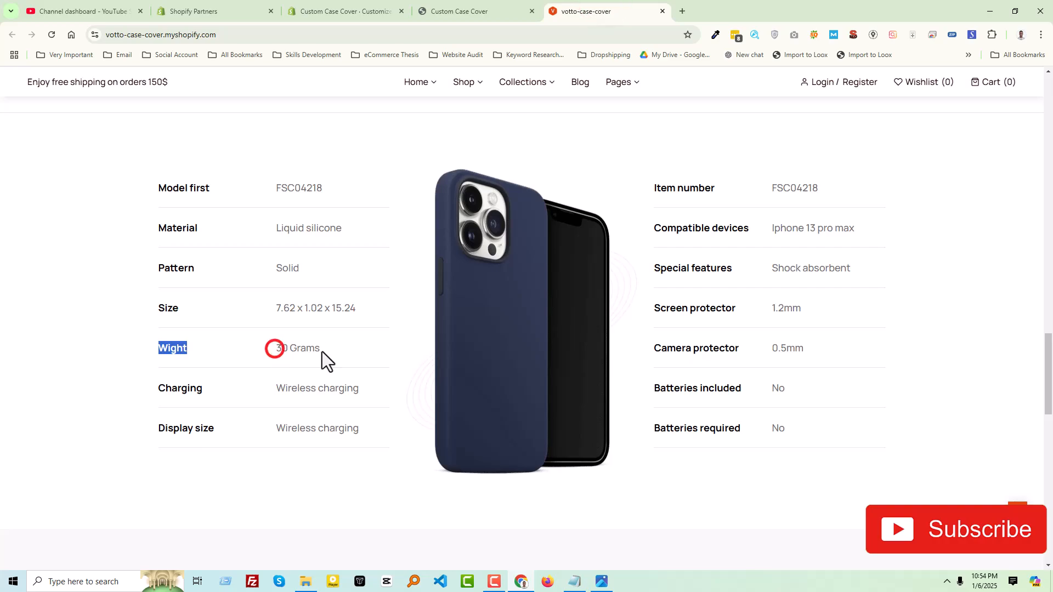
pyautogui.moveTo(315, 349); pyautogui.dragTo(274, 353)
pyautogui.hotkey('ctrl', 'c')
pyautogui.click(340, 11)
pyautogui.tripleClick(959, 213)
pyautogui.hotkey('ctrl', 'v')
# Set the sixth left table item's specification name to Charging, copied from the reference store
pyautogui.click(628, 6)
pyautogui.doubleClick(181, 387)
pyautogui.click(345, 11)
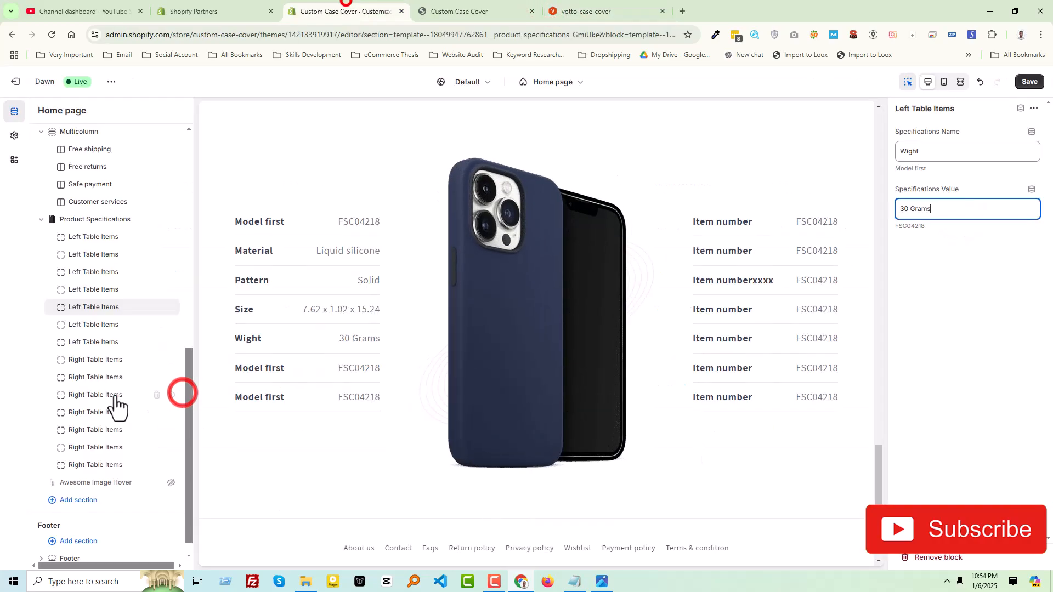
pyautogui.click(83, 324)
pyautogui.tripleClick(967, 151)
pyautogui.hotkey('ctrl', 'v')
# Set the sixth left table item's specification value to Wireless charging, copied from the reference store
pyautogui.click(597, 10)
pyautogui.tripleClick(276, 388)
pyautogui.hotkey('ctrl', 'c')
pyautogui.click(340, 11)
pyautogui.tripleClick(987, 207)
pyautogui.hotkey('ctrl', 'v')
# Set the seventh left table item's specification name to Display size, copied from the reference store
pyautogui.click(581, 10)
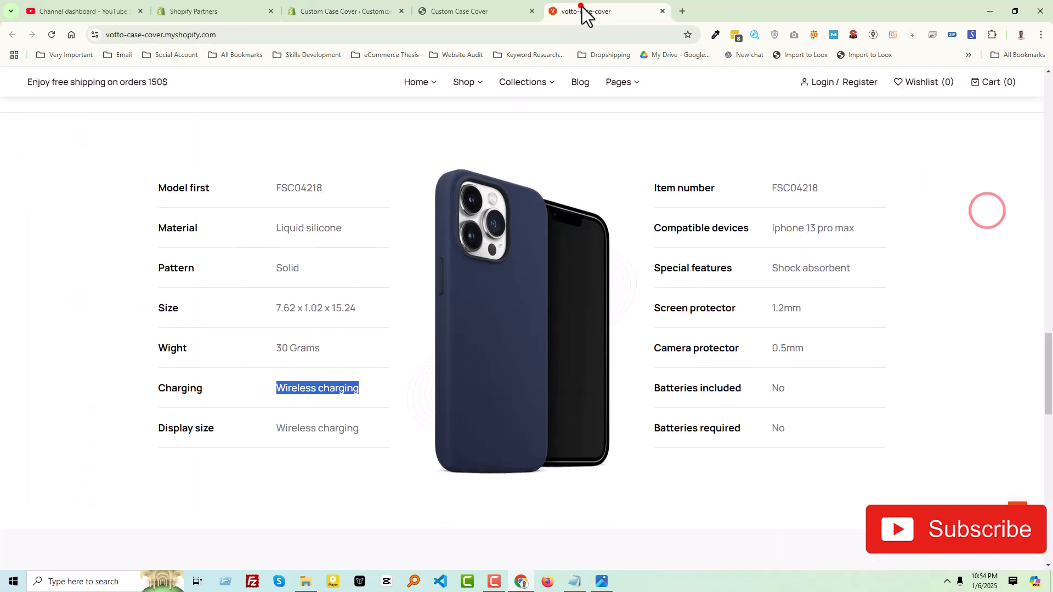
pyautogui.tripleClick(155, 430)
pyautogui.hotkey('ctrl', 'c')
pyautogui.click(339, 4)
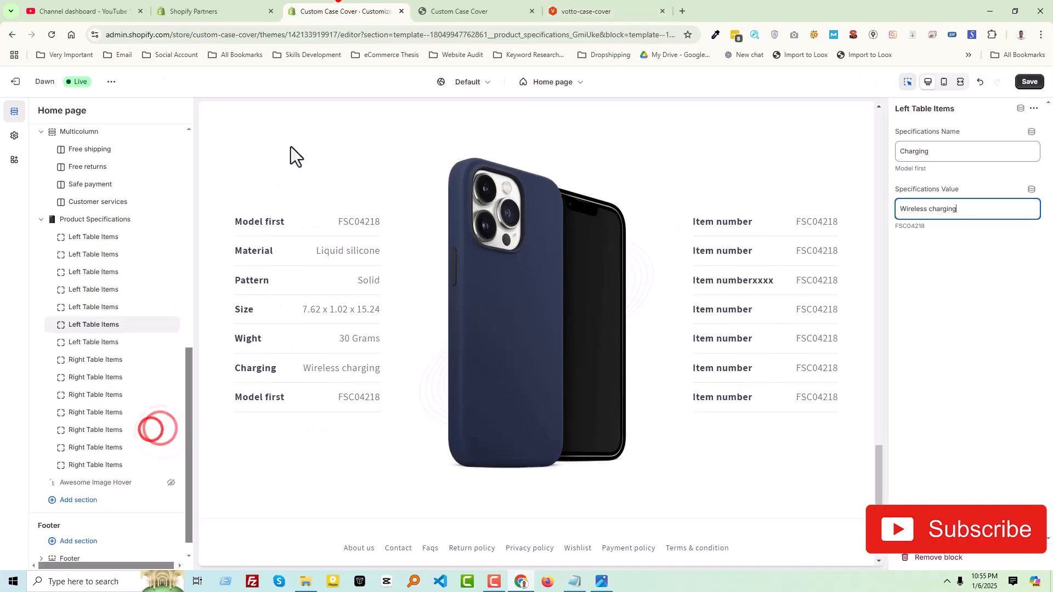
pyautogui.click(85, 343)
pyautogui.tripleClick(957, 151)
pyautogui.hotkey('ctrl', 'v')
# Set the seventh left table item's specification value to Wireless charging, copied from the Display size row of the reference store
pyautogui.click(608, 10)
pyautogui.tripleClick(276, 429)
pyautogui.hotkey('ctrl', 'c')
pyautogui.click(288, 5)
pyautogui.tripleClick(932, 208)
pyautogui.hotkey('ctrl', 'v')
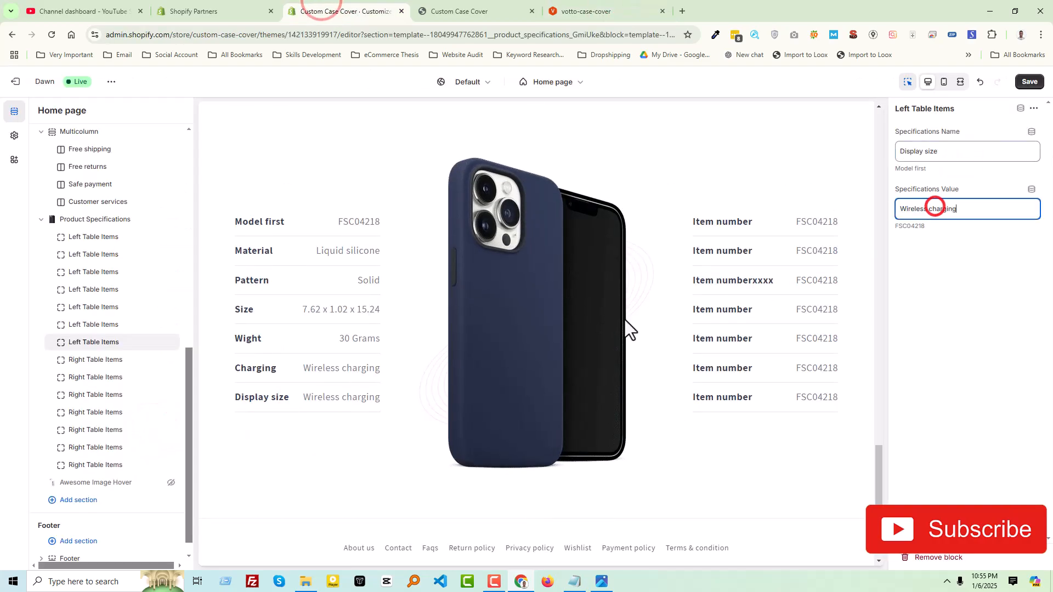
# Open the first right table item and check its specification name against the first right-hand row on the reference store
pyautogui.click(93, 359)
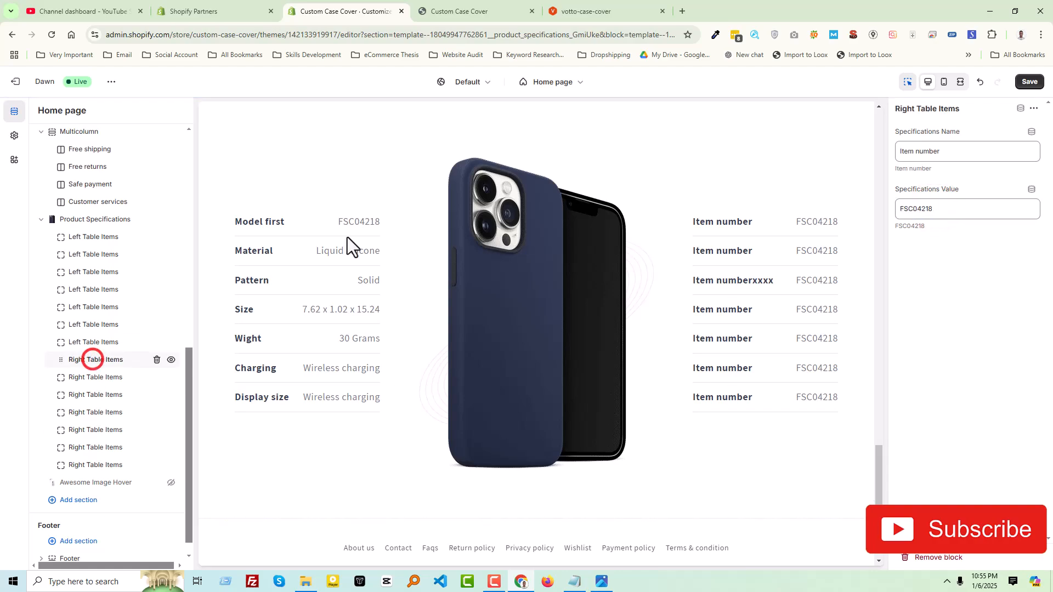
pyautogui.click(581, 7)
pyautogui.tripleClick(684, 188)
pyautogui.hotkey('ctrl', 'c')
pyautogui.click(329, 11)
pyautogui.click(954, 157)
# Set the second right table item's specification name to Compatible devices, copied from the reference store
pyautogui.click(581, 11)
pyautogui.moveTo(654, 228); pyautogui.dragTo(751, 230)
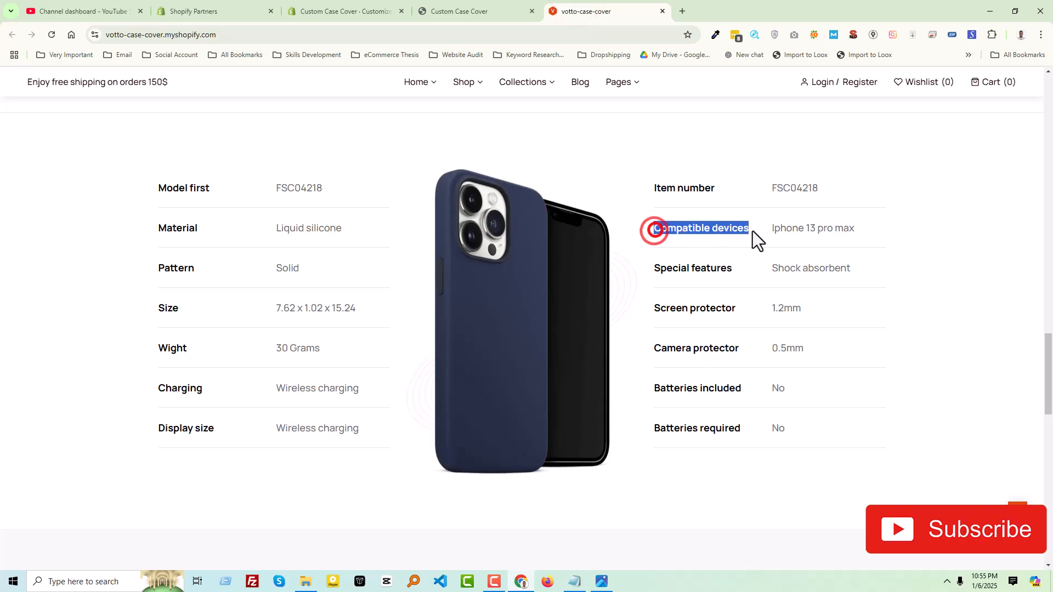
pyautogui.click(340, 11)
pyautogui.tripleClick(934, 146)
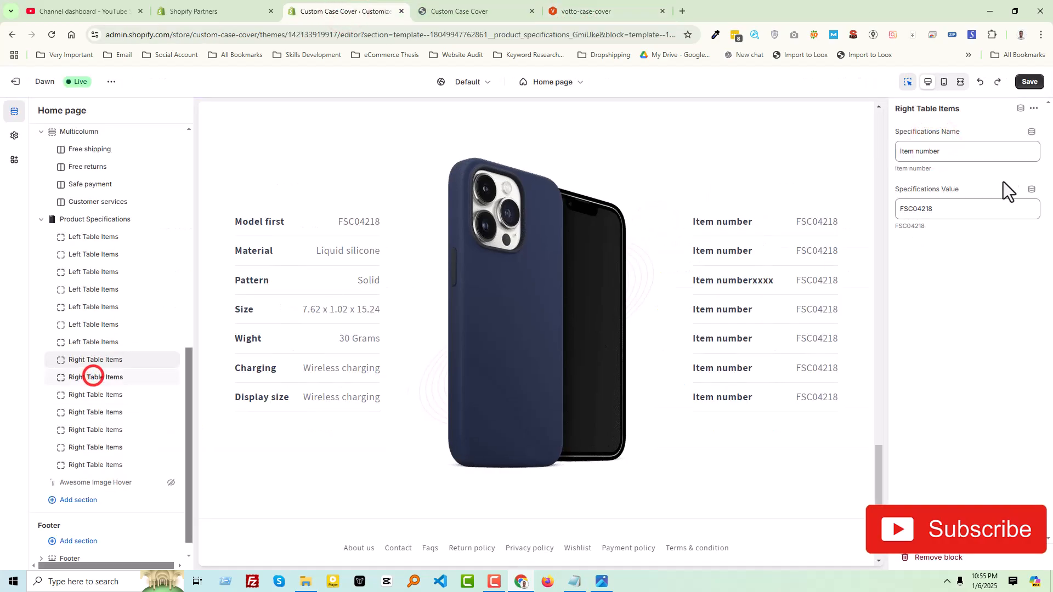
pyautogui.click(96, 378)
pyautogui.tripleClick(926, 154)
pyautogui.hotkey('ctrl', 'v')
# Set the second right table item's specification value to Iphone 13 pro max, copied from the reference store
pyautogui.click(581, 11)
pyautogui.moveTo(773, 235); pyautogui.dragTo(857, 239)
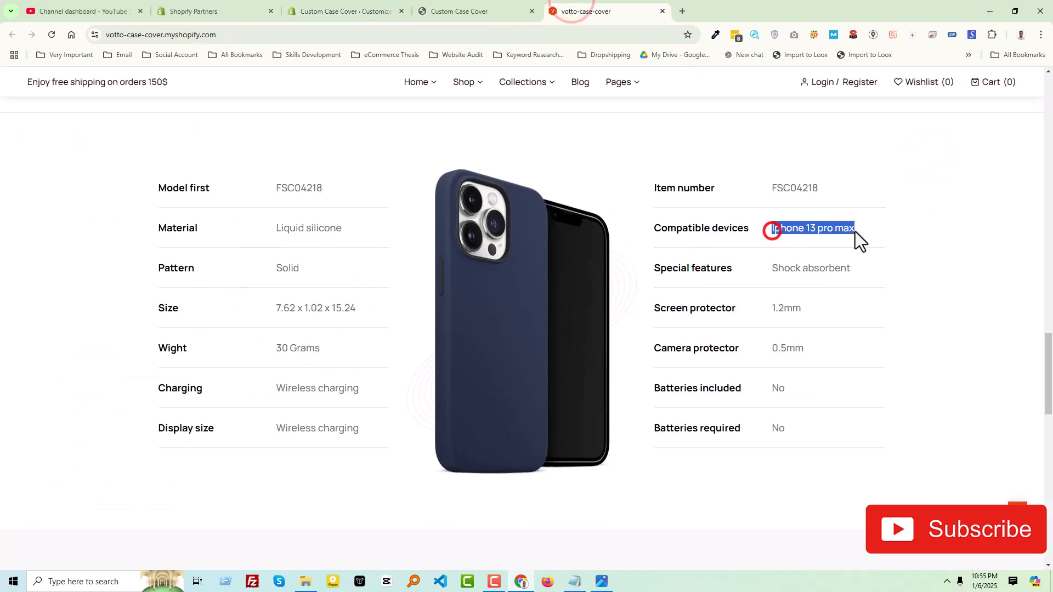
pyautogui.click(339, 11)
pyautogui.tripleClick(932, 208)
pyautogui.hotkey('ctrl', 'v')
# Set the third right table item's specification name to Special features, copied from the reference store
pyautogui.click(586, 11)
pyautogui.moveTo(653, 268); pyautogui.dragTo(732, 268)
pyautogui.click(345, 8)
pyautogui.click(96, 395)
pyautogui.click(939, 154)
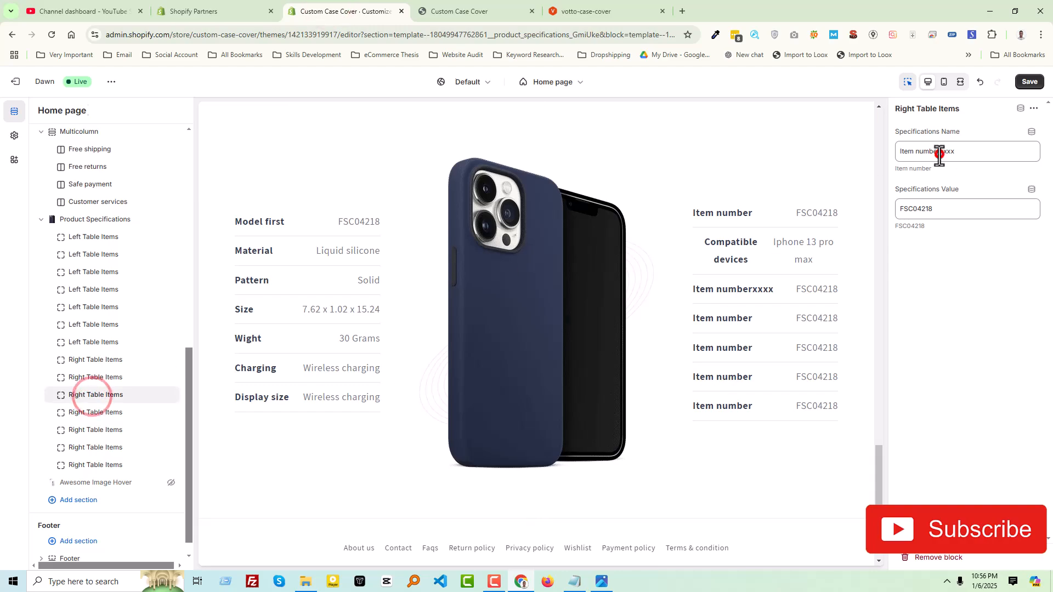
pyautogui.hotkey('ctrl', 'a')
pyautogui.hotkey('ctrl', 'v')
# Set the third right table item's specification value to Shock absorbent, copied from the reference store
pyautogui.click(581, 11)
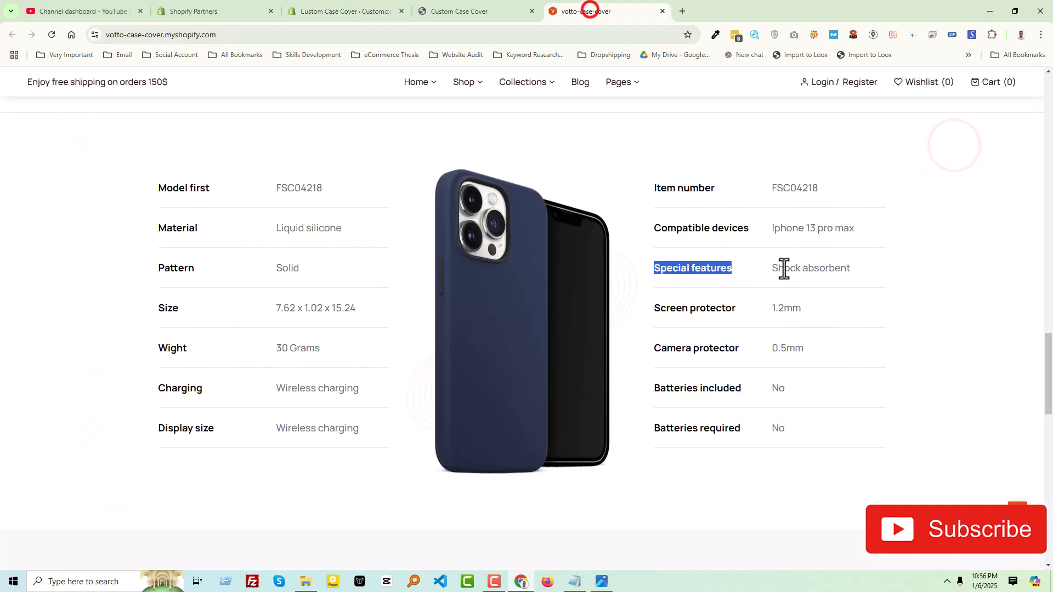
pyautogui.click(834, 270)
pyautogui.moveTo(773, 269); pyautogui.dragTo(850, 269)
pyautogui.hotkey('ctrl', 'c')
pyautogui.click(351, 11)
pyautogui.tripleClick(952, 210)
pyautogui.hotkey('ctrl', 'v')
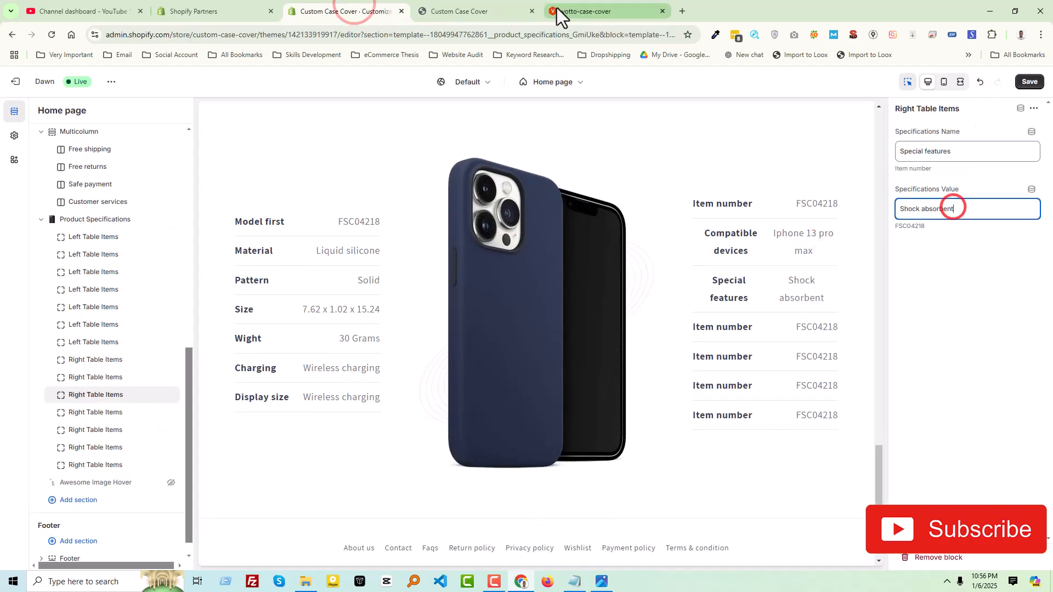
# Set the fourth right table item's specification name to Screen protector, copied from the reference store
pyautogui.click(572, 9)
pyautogui.moveTo(657, 303); pyautogui.dragTo(729, 308)
pyautogui.hotkey('ctrl', 'c')
pyautogui.click(345, 11)
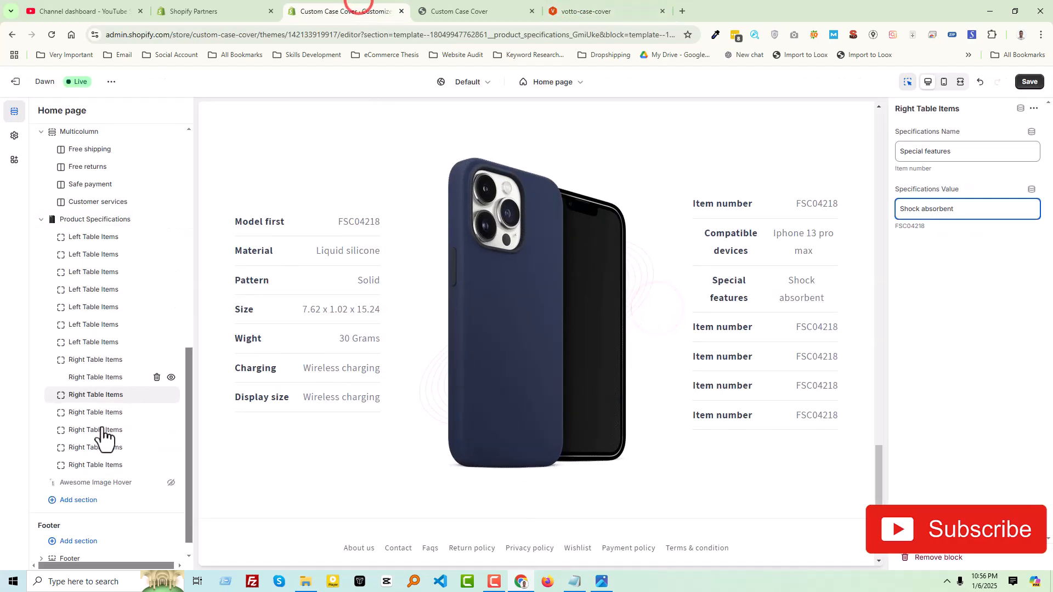
pyautogui.click(98, 412)
pyautogui.tripleClick(949, 151)
pyautogui.hotkey('ctrl', 'v')
# Set the fourth right table item's specification value to 1.2mm, copied from the reference store
pyautogui.click(588, 11)
pyautogui.moveTo(773, 308); pyautogui.dragTo(802, 308)
pyautogui.hotkey('ctrl', 'c')
pyautogui.click(345, 11)
pyautogui.tripleClick(968, 206)
pyautogui.hotkey('ctrl', 'v')
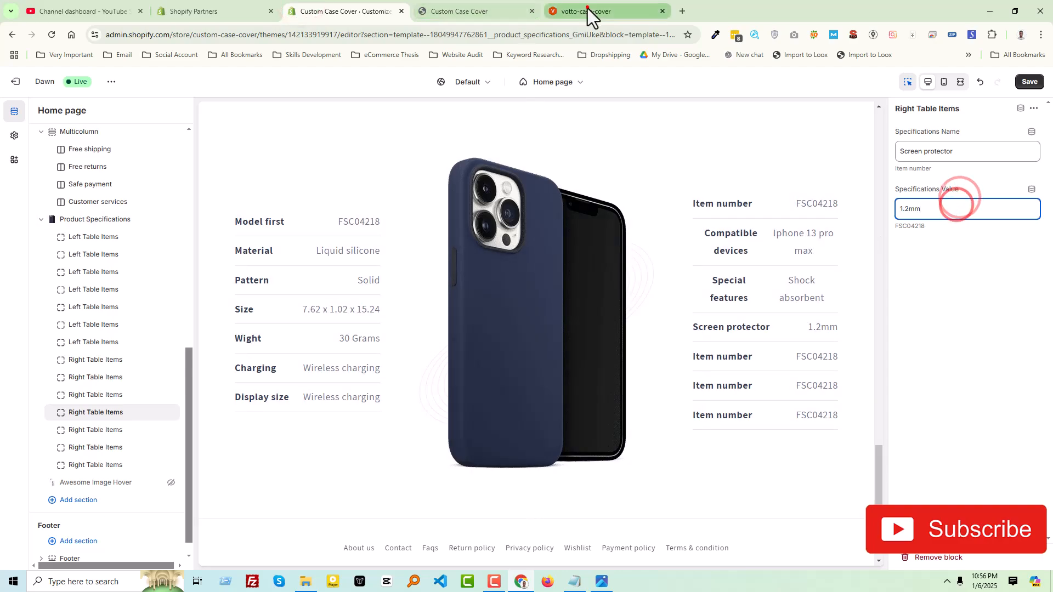
# Set the fifth right table item's specification name to Camera protector, copied from the reference store
pyautogui.click(588, 8)
pyautogui.moveTo(653, 348); pyautogui.dragTo(741, 353)
pyautogui.hotkey('ctrl', 'c')
pyautogui.click(346, 11)
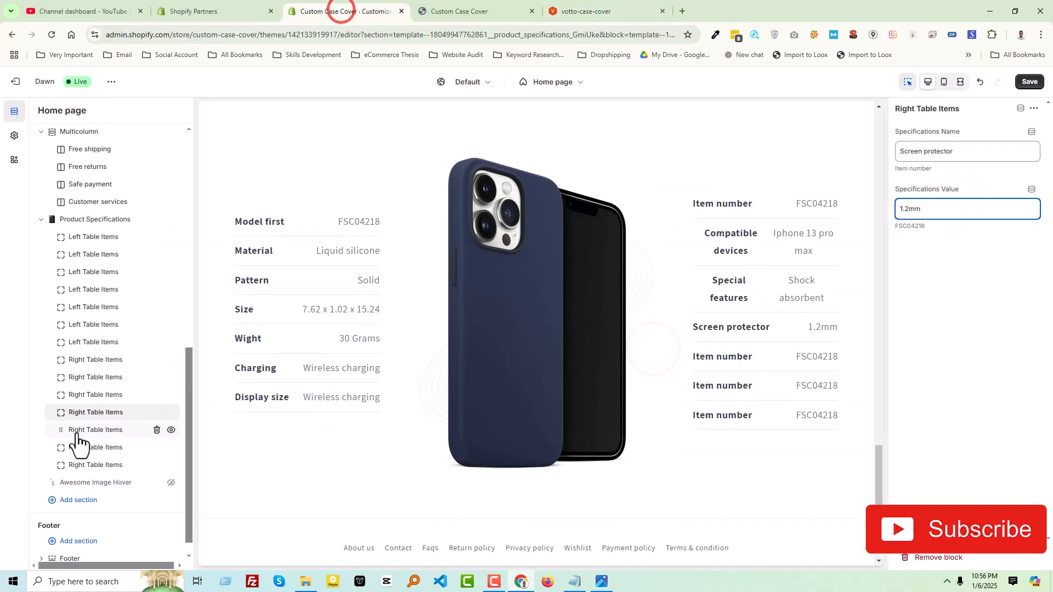
pyautogui.click(77, 430)
pyautogui.tripleClick(901, 152)
pyautogui.hotkey('ctrl', 'v')
# Set the fifth right table item's specification value to 0.5mm, copied from the reference store
pyautogui.click(606, 11)
pyautogui.moveTo(771, 349); pyautogui.dragTo(803, 348)
pyautogui.hotkey('ctrl', 'c')
pyautogui.click(345, 11)
pyautogui.tripleClick(924, 207)
pyautogui.hotkey('ctrl', 'v')
# Set the sixth right table item's specification name to Batteries included, copied from the reference store
pyautogui.click(579, 5)
pyautogui.moveTo(654, 389); pyautogui.dragTo(750, 390)
pyautogui.hotkey('ctrl', 'c')
pyautogui.click(345, 11)
pyautogui.click(88, 447)
pyautogui.tripleClick(915, 150)
pyautogui.hotkey('ctrl', 'v')
# Set the specification values of the seventh and sixth right table items to No, copied from the reference store
pyautogui.click(88, 465)
pyautogui.tripleClick(923, 153)
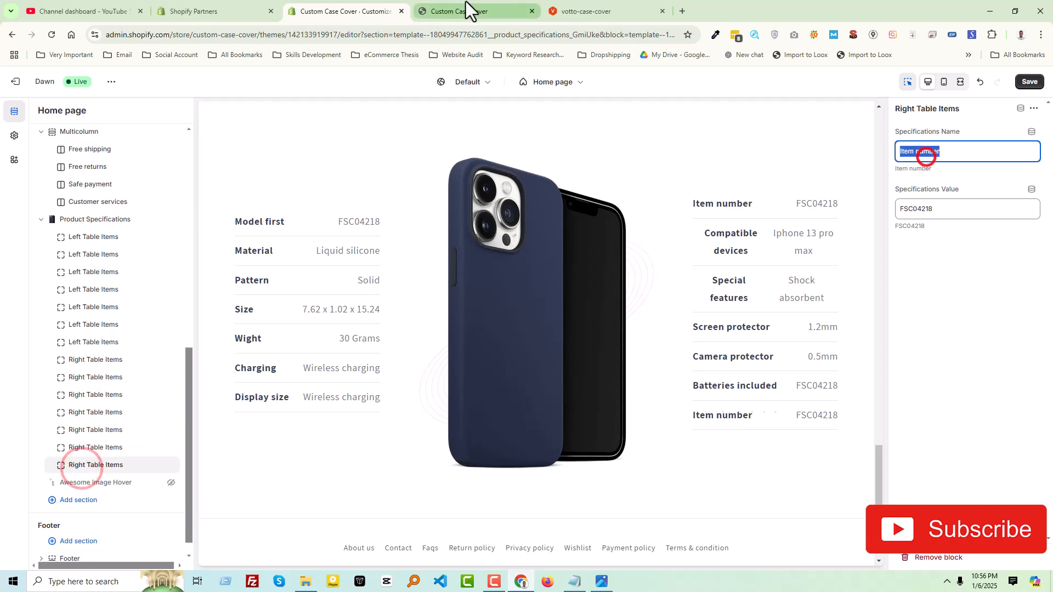
pyautogui.click(582, 7)
pyautogui.doubleClick(775, 384)
pyautogui.hotkey('ctrl', 'c')
pyautogui.click(342, 11)
pyautogui.doubleClick(915, 208)
pyautogui.hotkey('ctrl', 'v')
pyautogui.click(103, 447)
pyautogui.doubleClick(915, 208)
# Set the seventh right table item's specification name to Batteries required, copied from the reference store, and save the theme
pyautogui.click(583, 11)
pyautogui.doubleClick(720, 428)
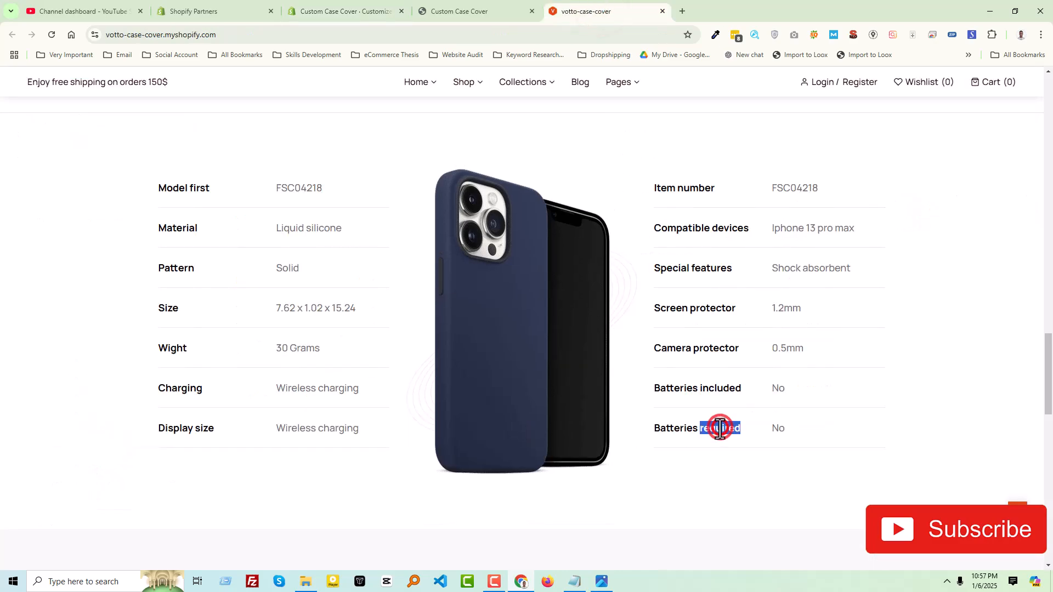
pyautogui.click(447, 6)
pyautogui.click(340, 10)
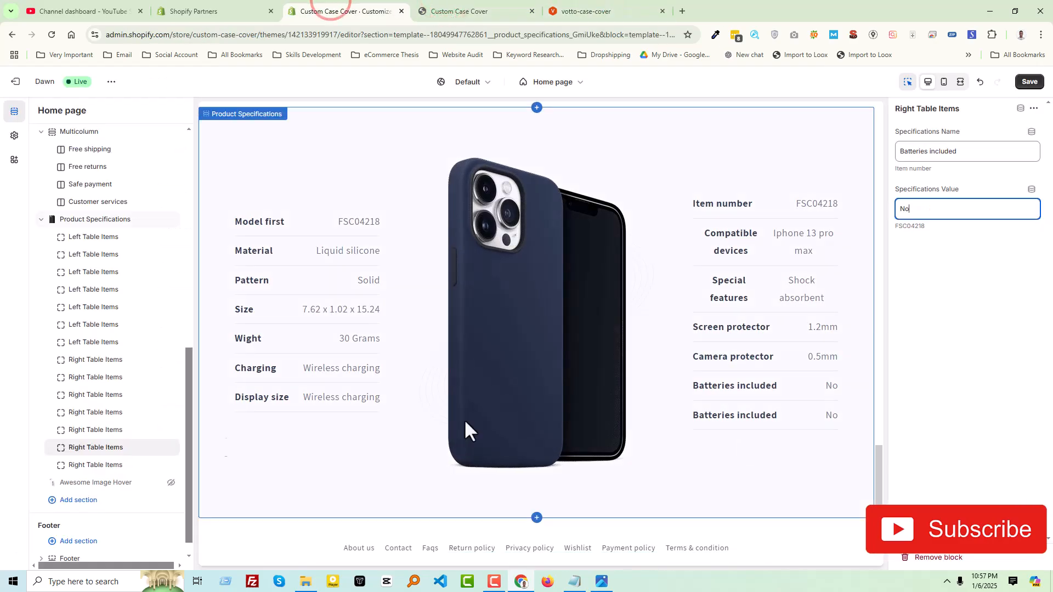
pyautogui.click(77, 466)
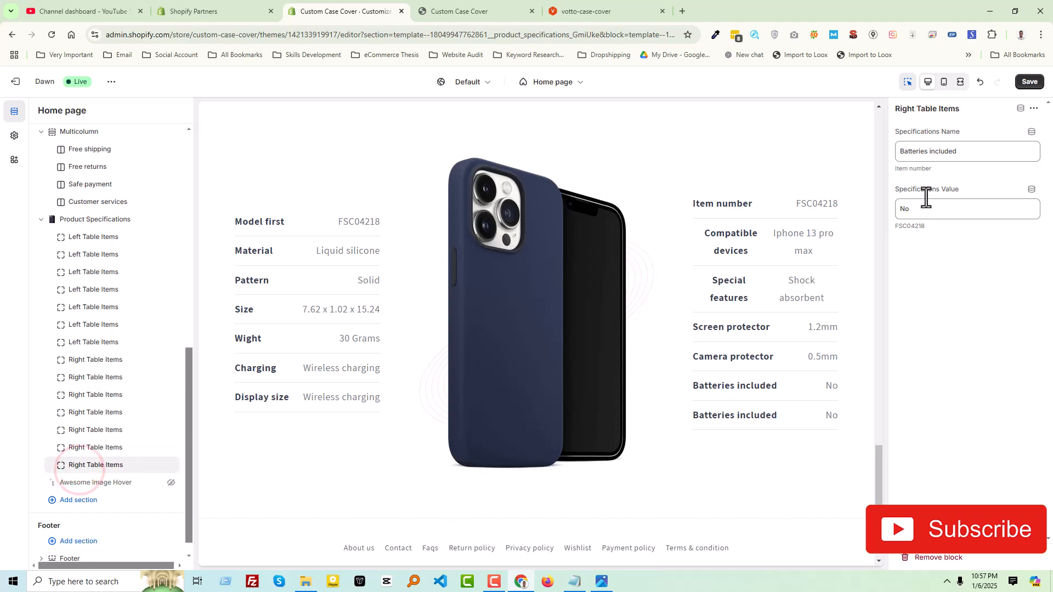
pyautogui.doubleClick(941, 152)
pyautogui.hotkey('ctrl', 'v')
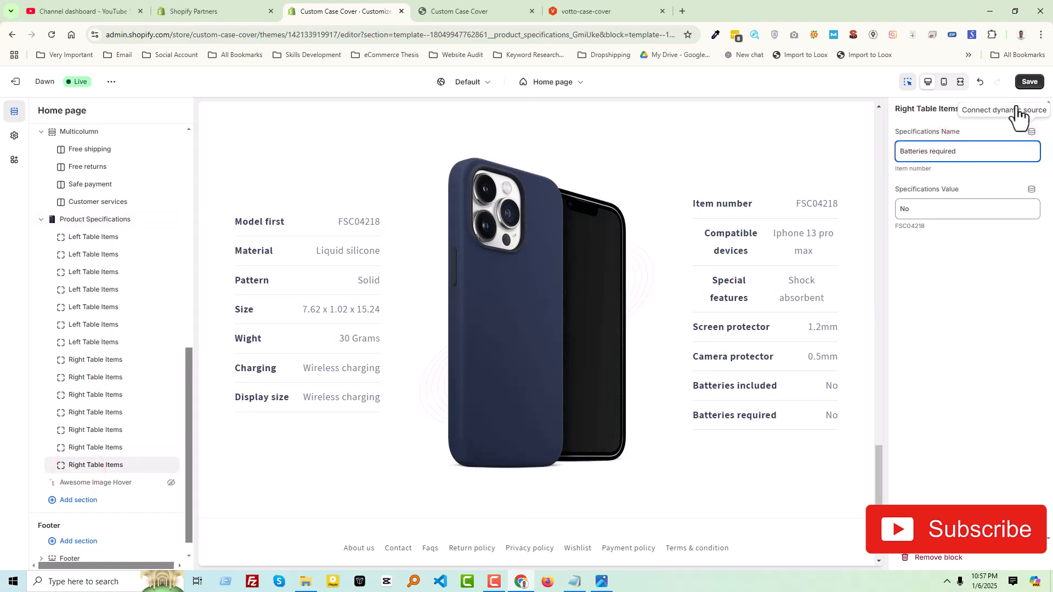
pyautogui.click(1025, 83)
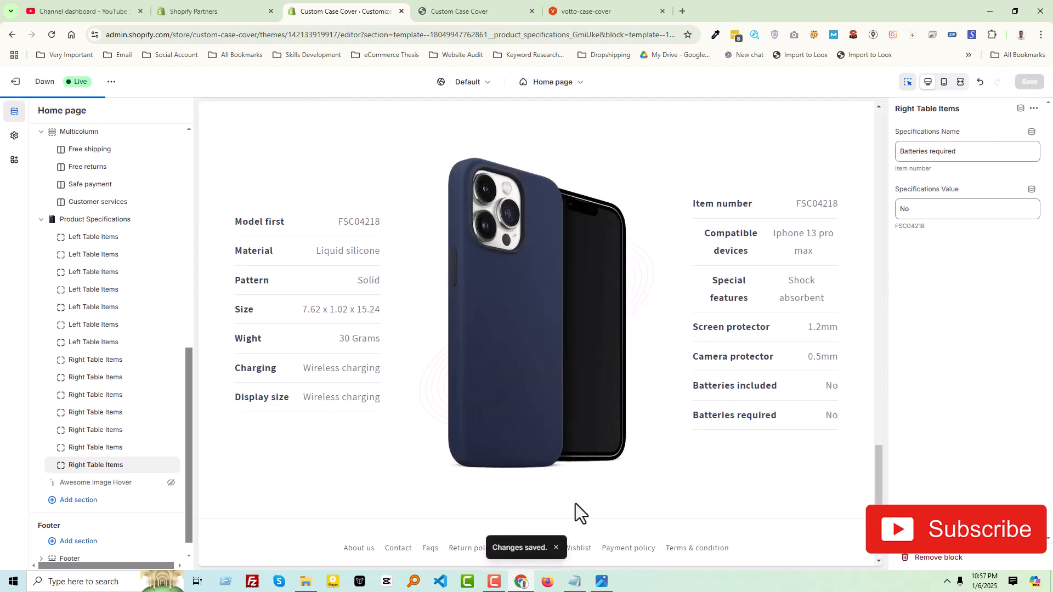
# Reload the Custom Case Cover storefront home page and review its product specifications tables
pyautogui.click(473, 12)
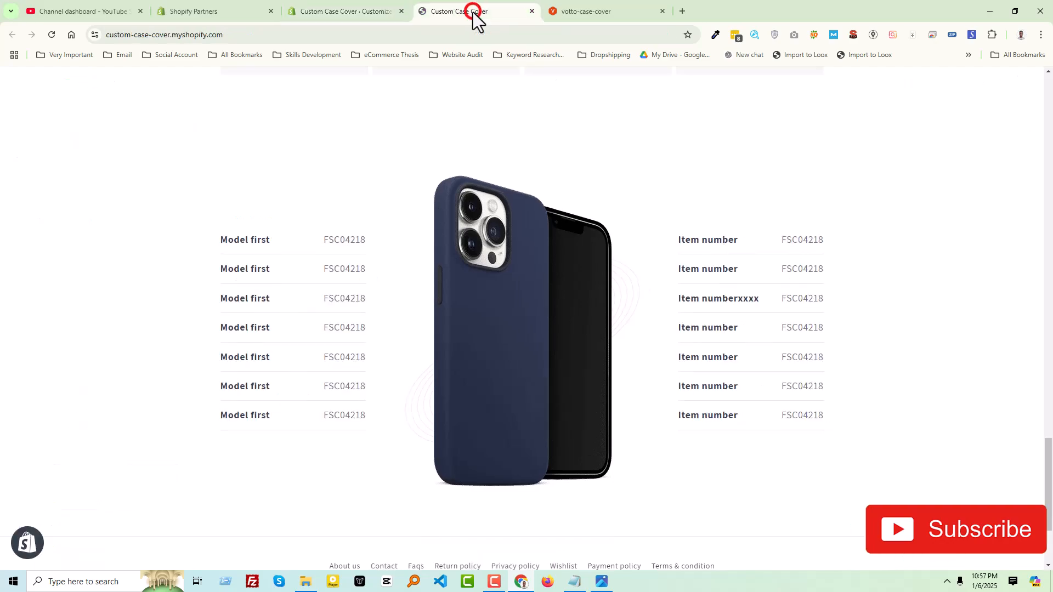
pyautogui.scroll(5, 236, 186)
pyautogui.scroll(10, 524, 363)
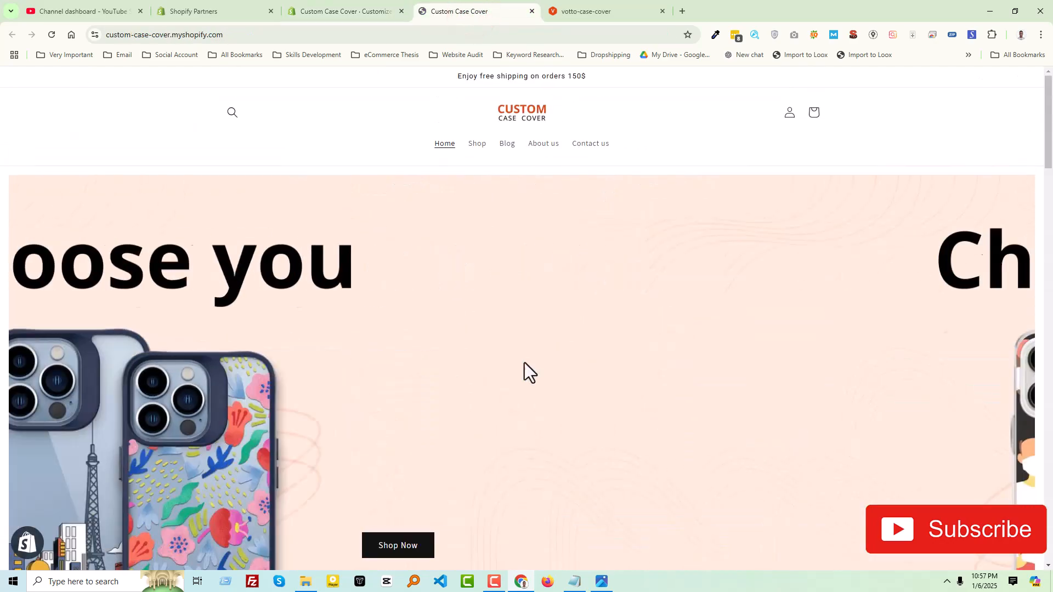
pyautogui.rightClick(396, 142)
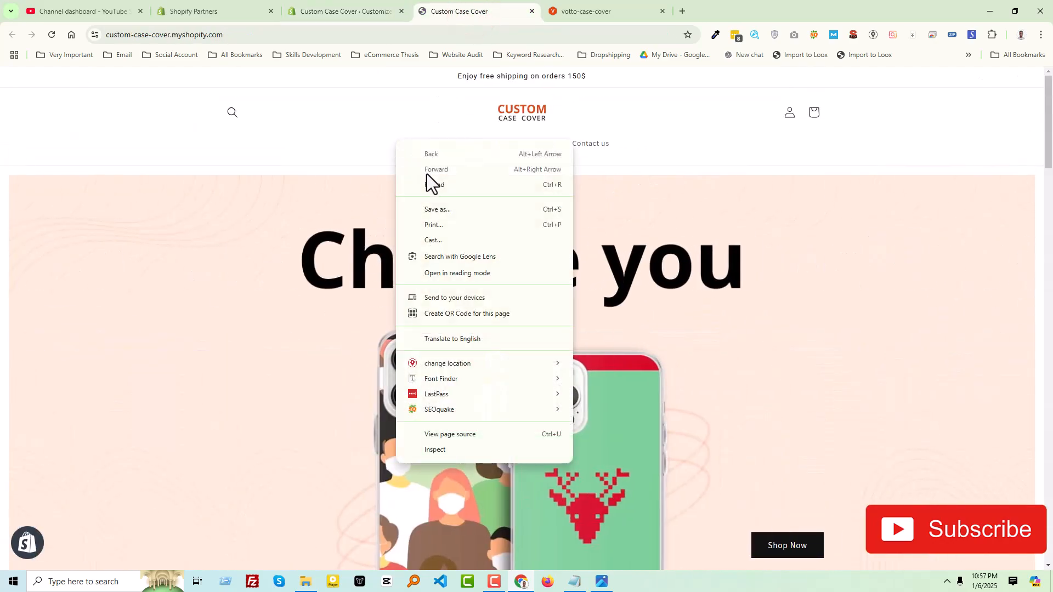
pyautogui.click(429, 187)
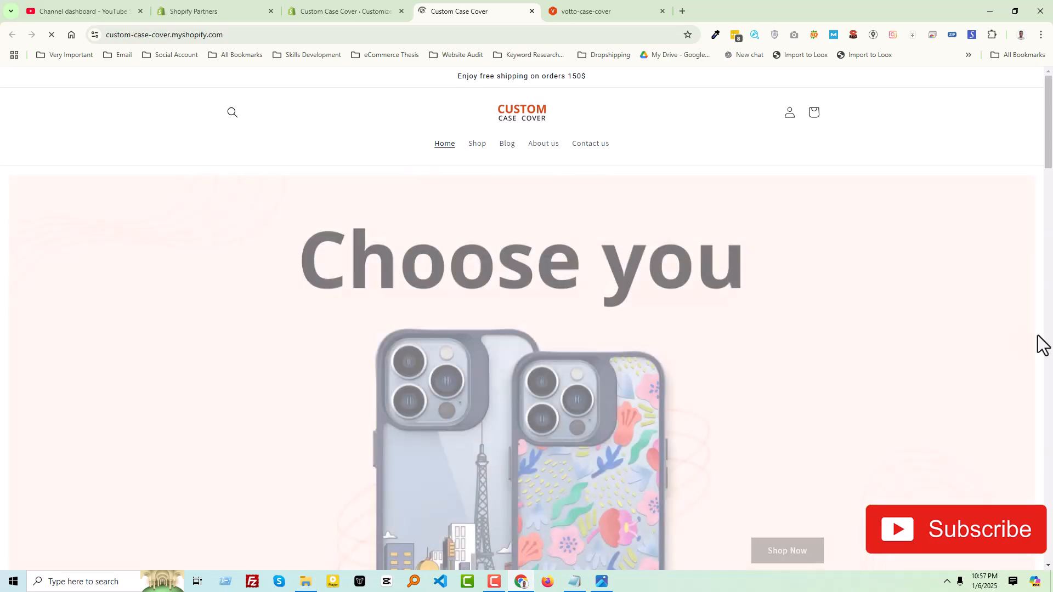
pyautogui.scroll(-2, 848, 331)
pyautogui.scroll(-9, 847, 330)
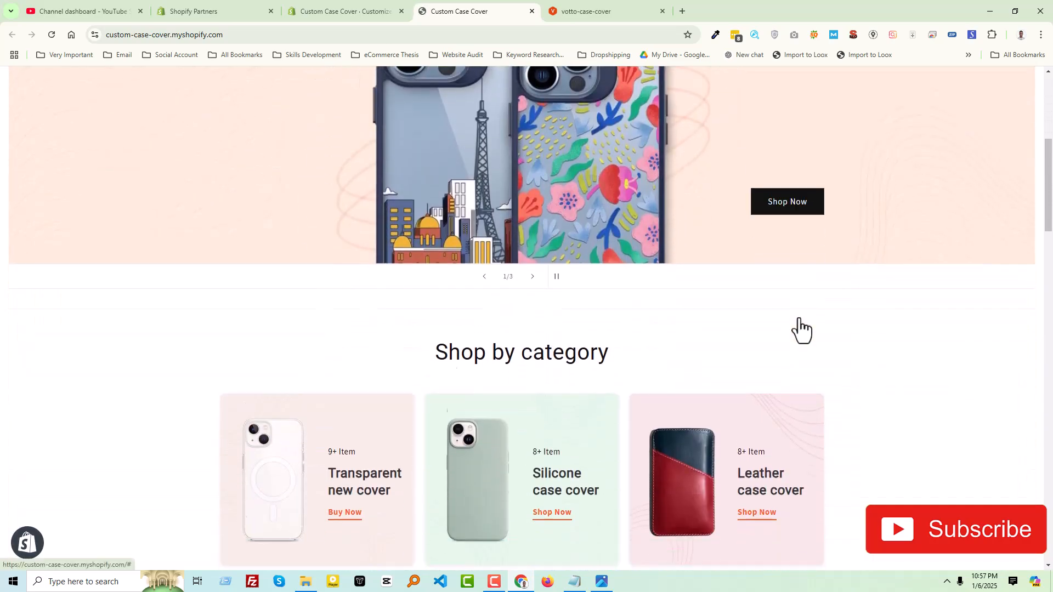
pyautogui.scroll(-15, 791, 319)
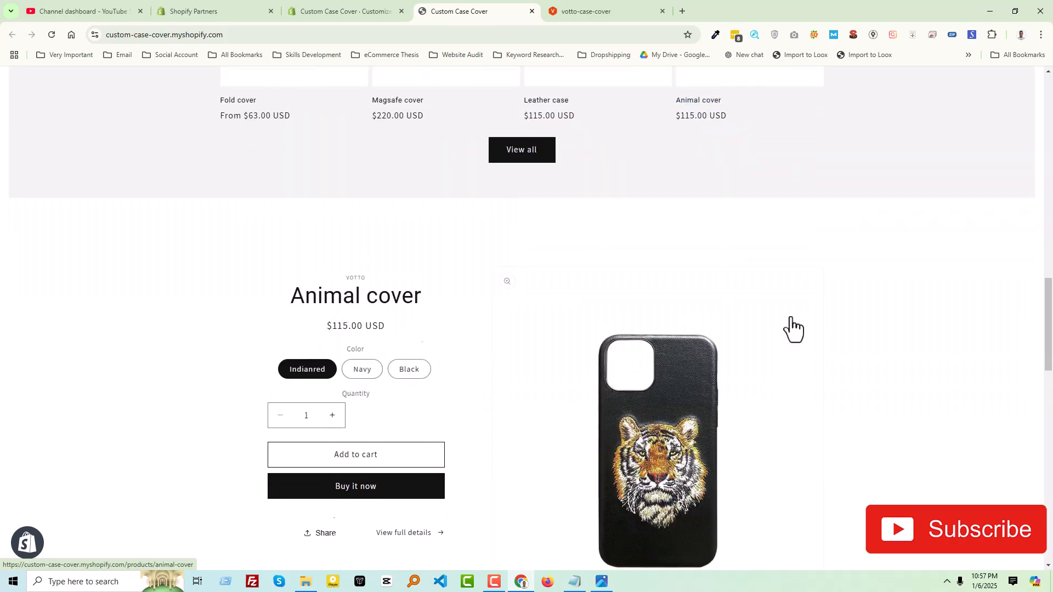
pyautogui.scroll(-7, 791, 319)
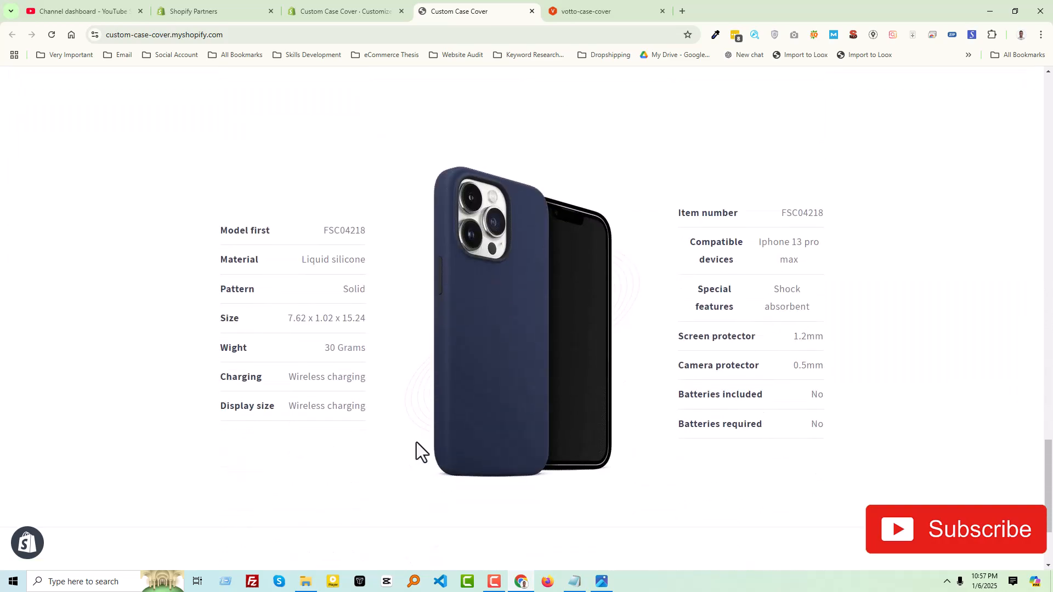
# Delete the Batteries required item from the right table in the theme editor and save the theme
pyautogui.click(304, 13)
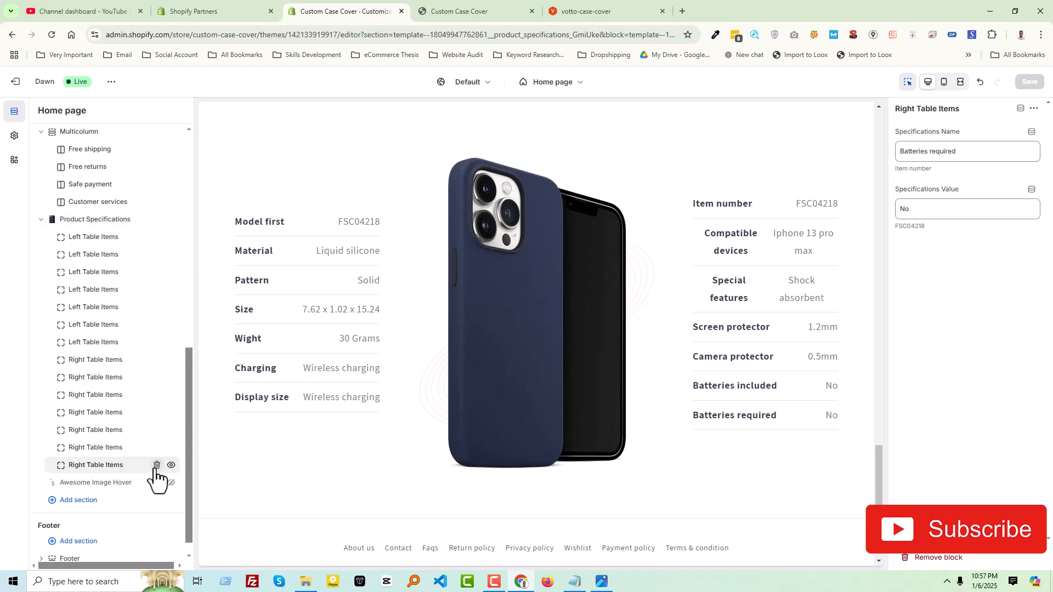
pyautogui.click(155, 467)
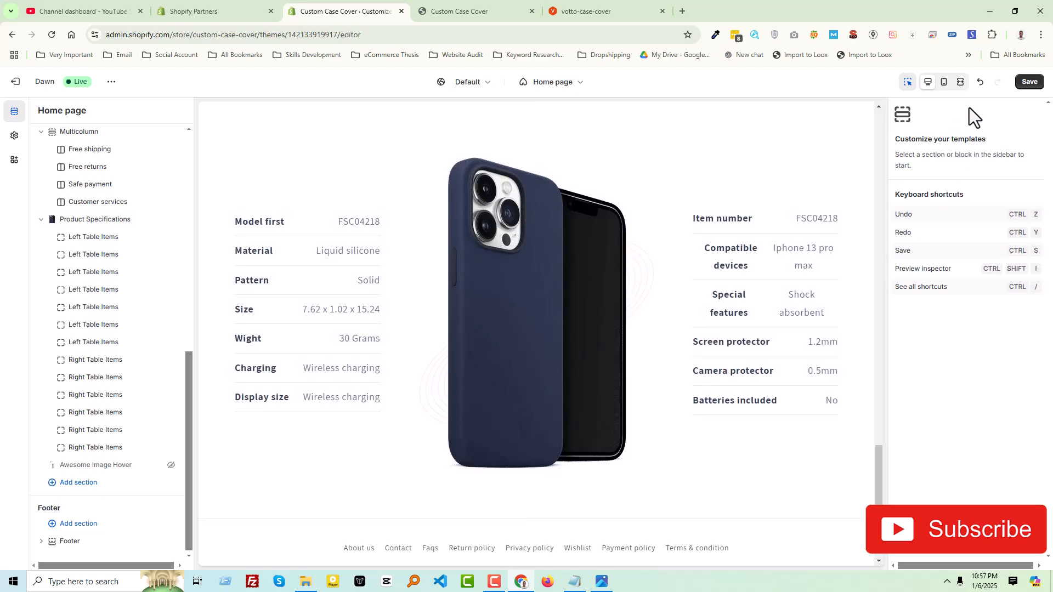
pyautogui.click(1028, 82)
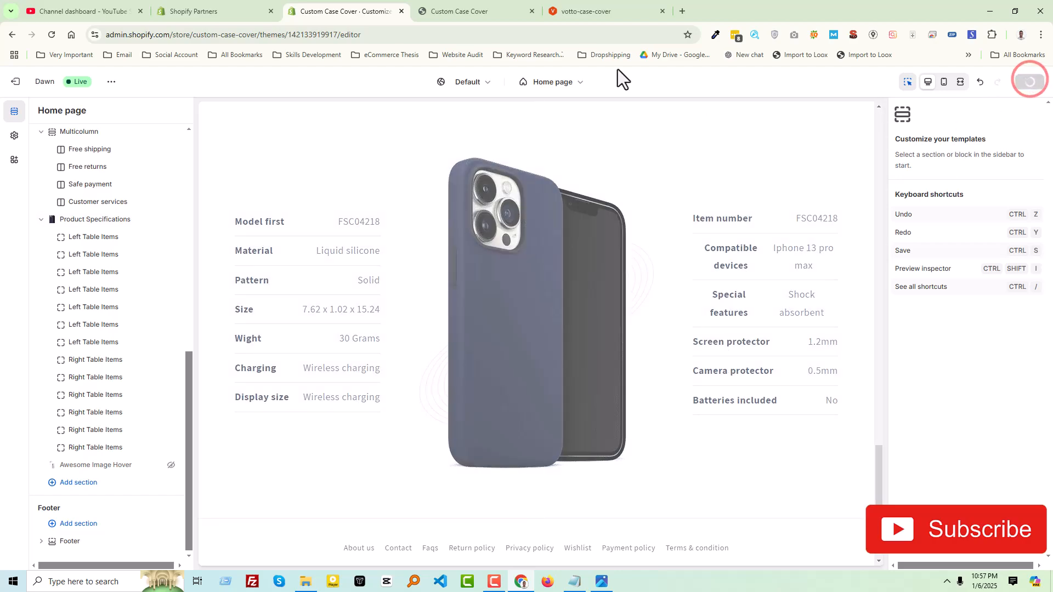
# Reload the storefront home page to check the right specifications table after the deletion
pyautogui.click(474, 9)
pyautogui.rightClick(514, 128)
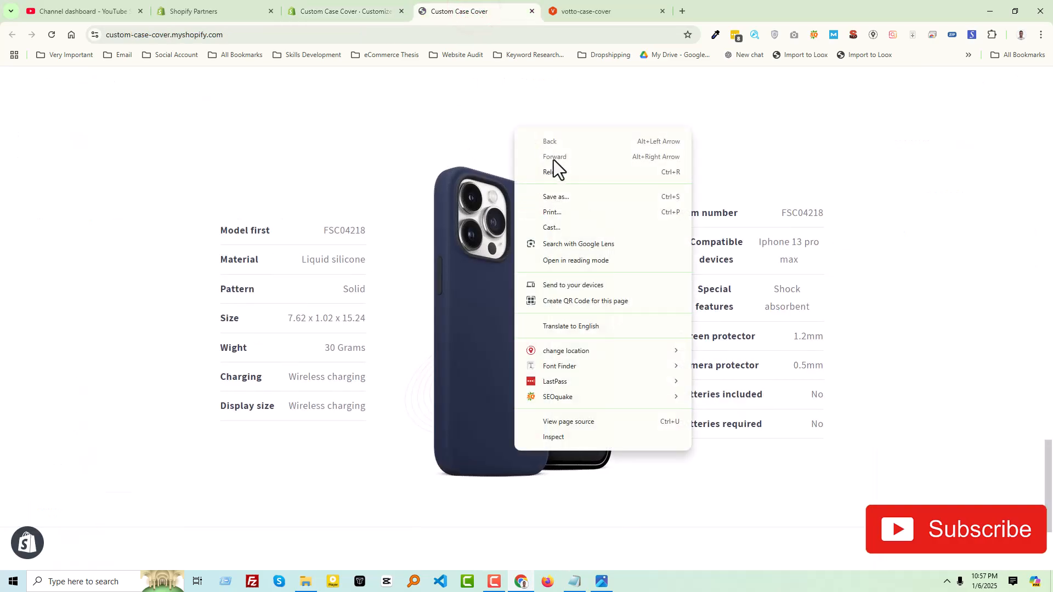
pyautogui.click(557, 173)
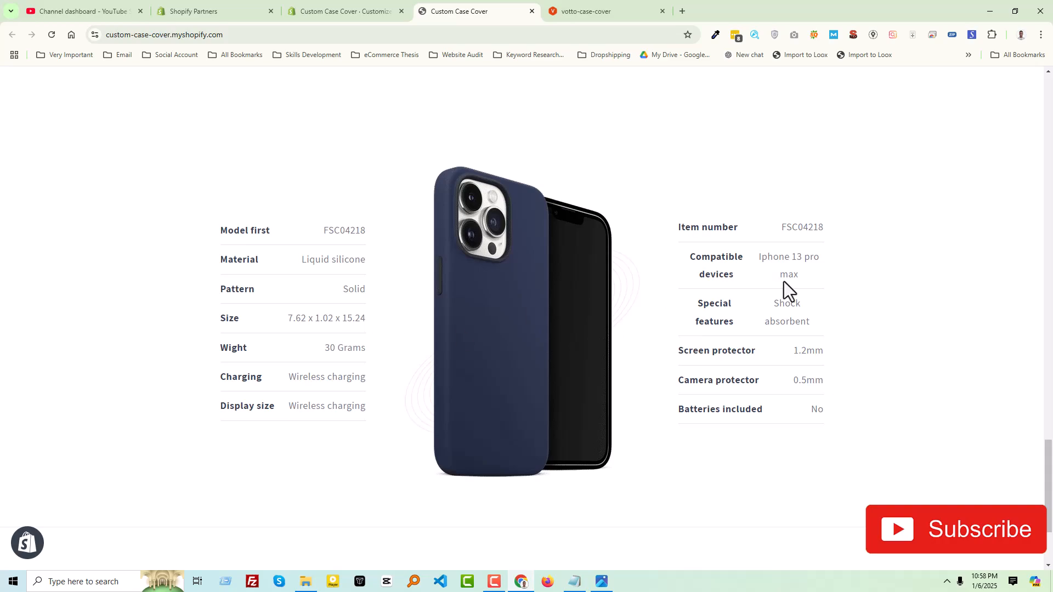
# Inspect the styles of the Compatible devices row in the developer tools, and close them
pyautogui.rightClick(722, 181)
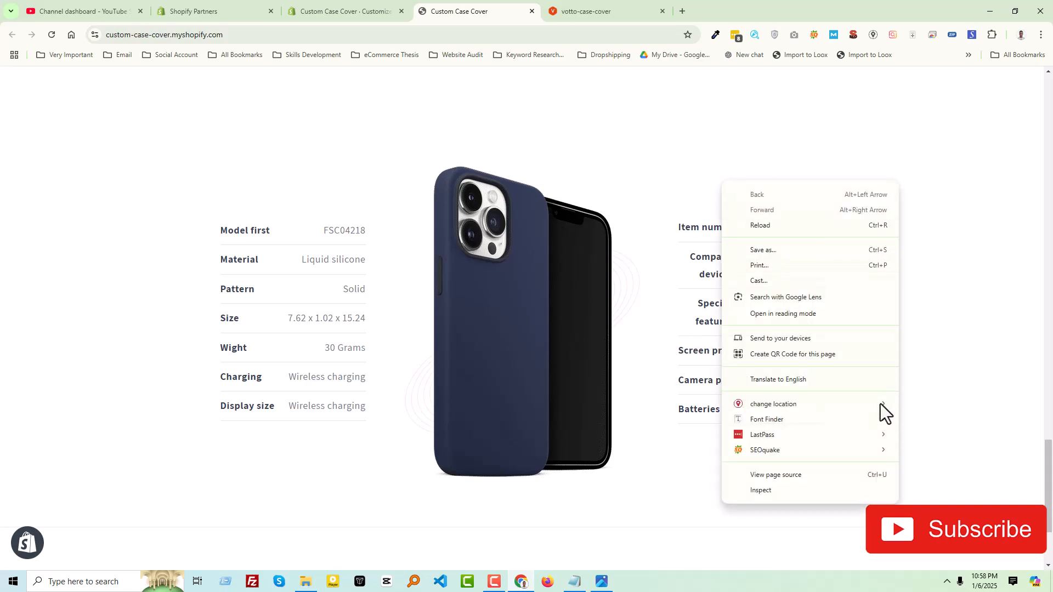
pyautogui.click(815, 489)
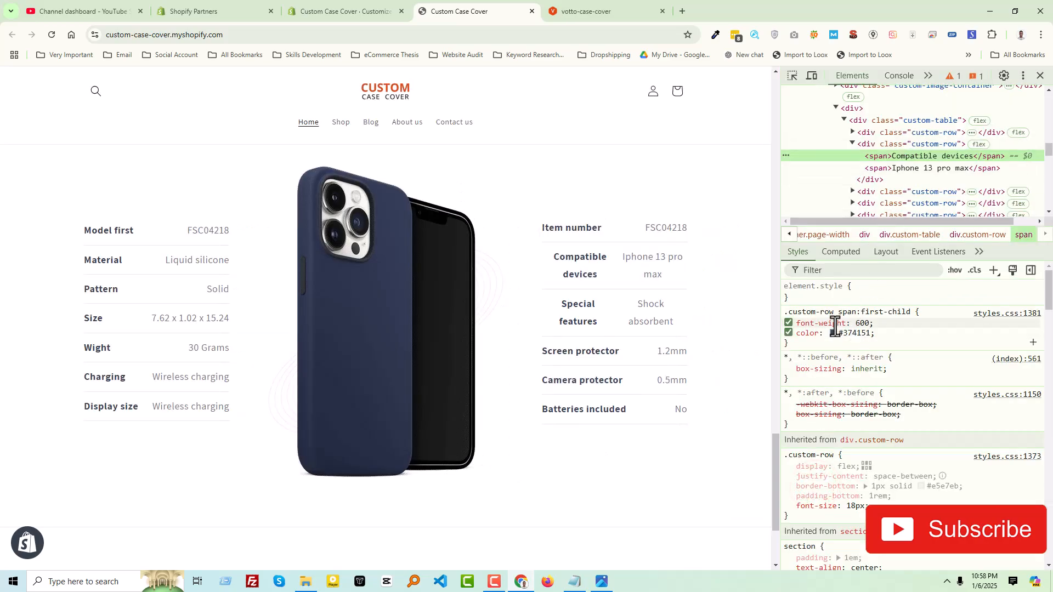
pyautogui.click(1040, 75)
pyautogui.scroll(-1, 553, 340)
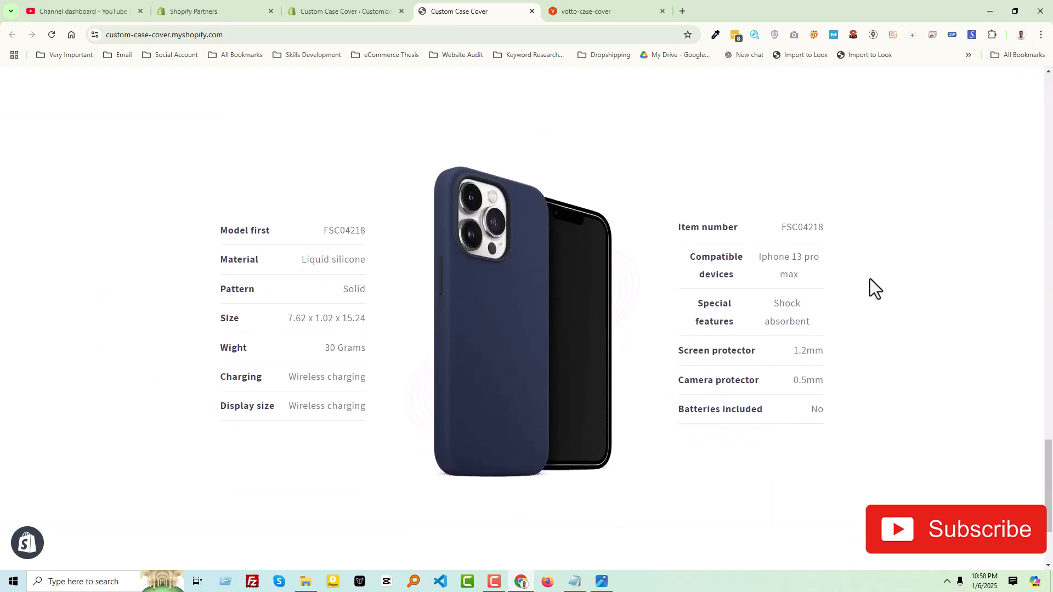